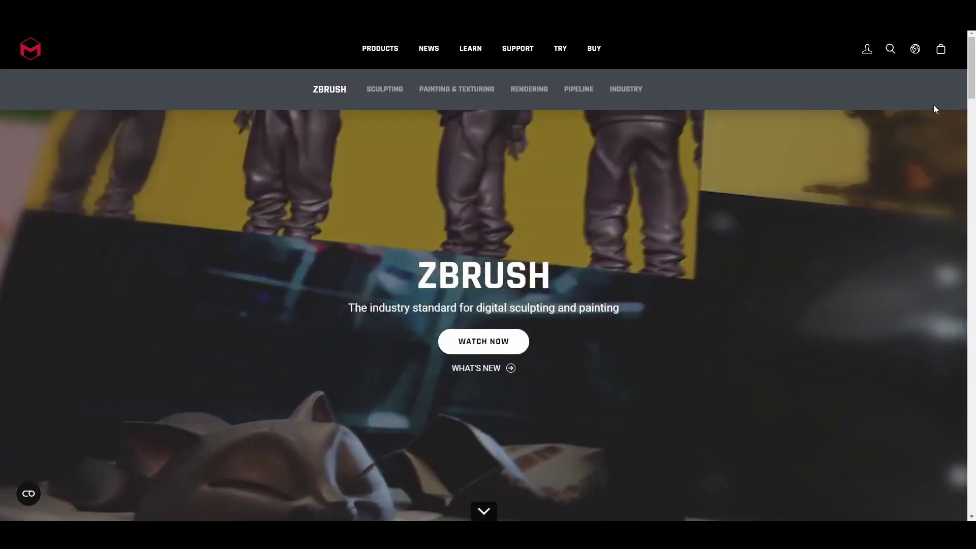
- Look through the feature sections of the ZBrush product page and the Upgrade Policy article on the Pixologic support site
{"action": "scroll", "coordinate": [933, 122], "scroll_direction": "down", "scroll_amount": 4}
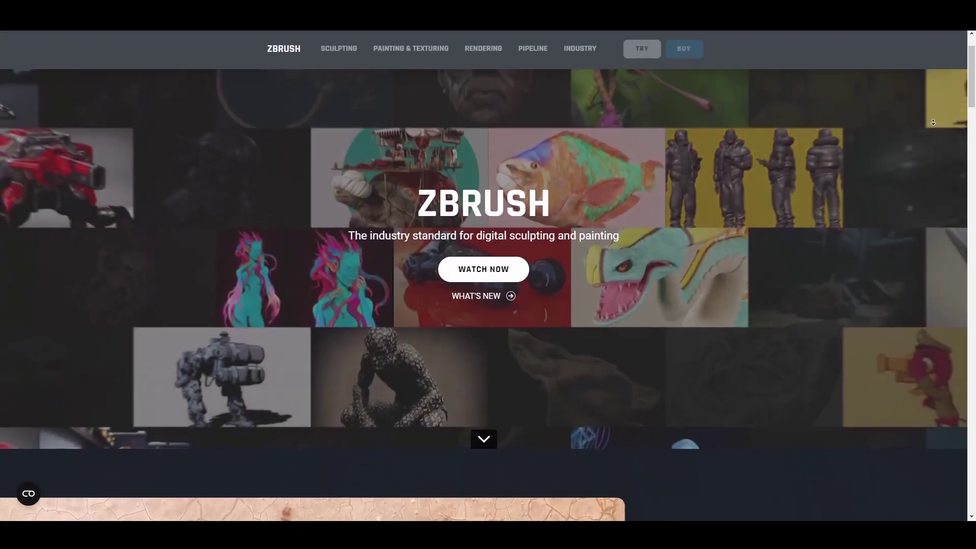
{"action": "scroll", "coordinate": [933, 122], "scroll_direction": "down", "scroll_amount": 5}
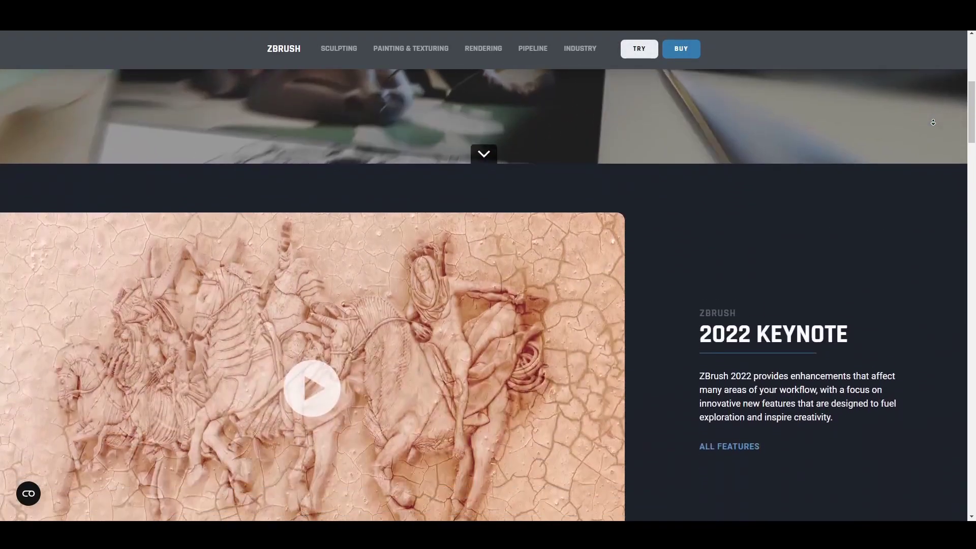
{"action": "scroll", "coordinate": [934, 122], "scroll_direction": "down", "scroll_amount": 5}
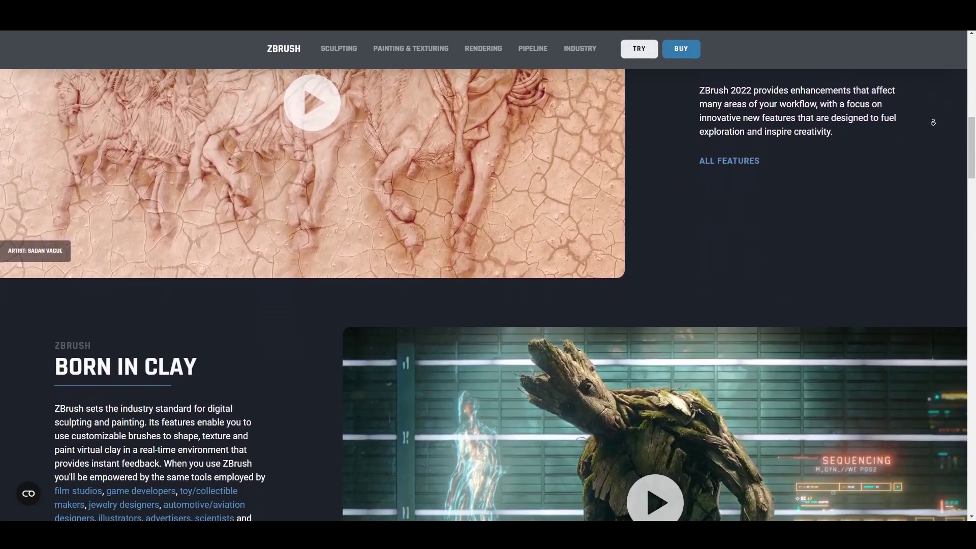
{"action": "scroll", "coordinate": [934, 122], "scroll_direction": "down", "scroll_amount": 5}
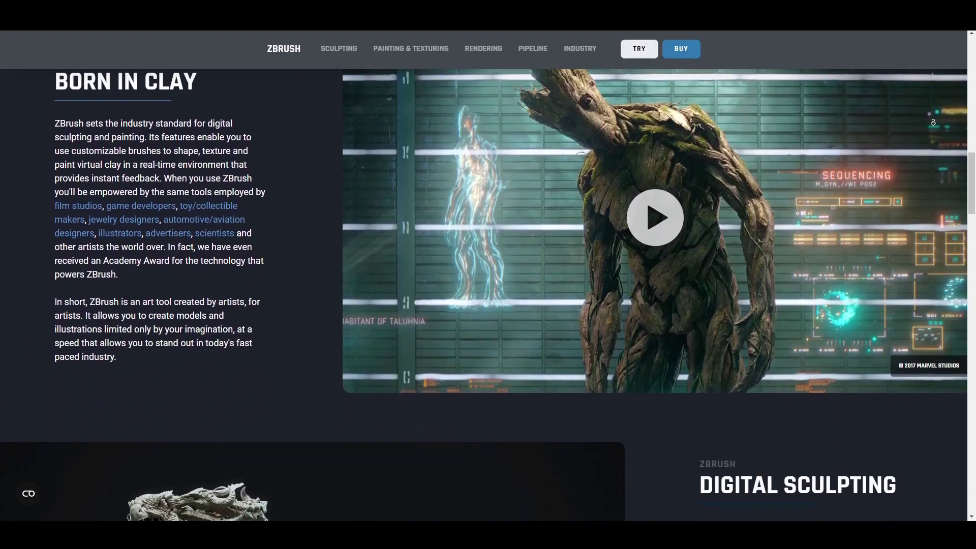
{"action": "scroll", "coordinate": [933, 122], "scroll_direction": "down", "scroll_amount": 5}
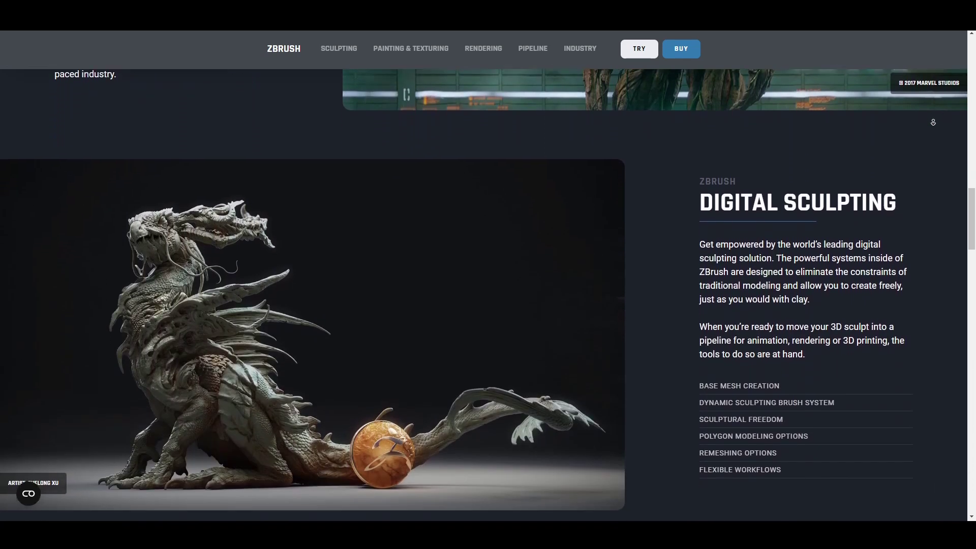
{"action": "scroll", "coordinate": [933, 122], "scroll_direction": "down", "scroll_amount": 5}
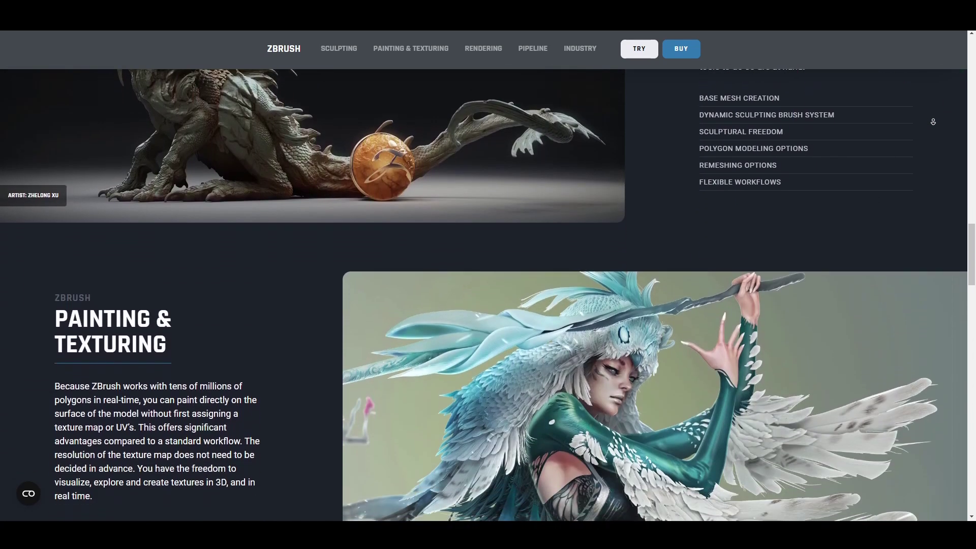
{"action": "scroll", "coordinate": [934, 121], "scroll_direction": "down", "scroll_amount": 4}
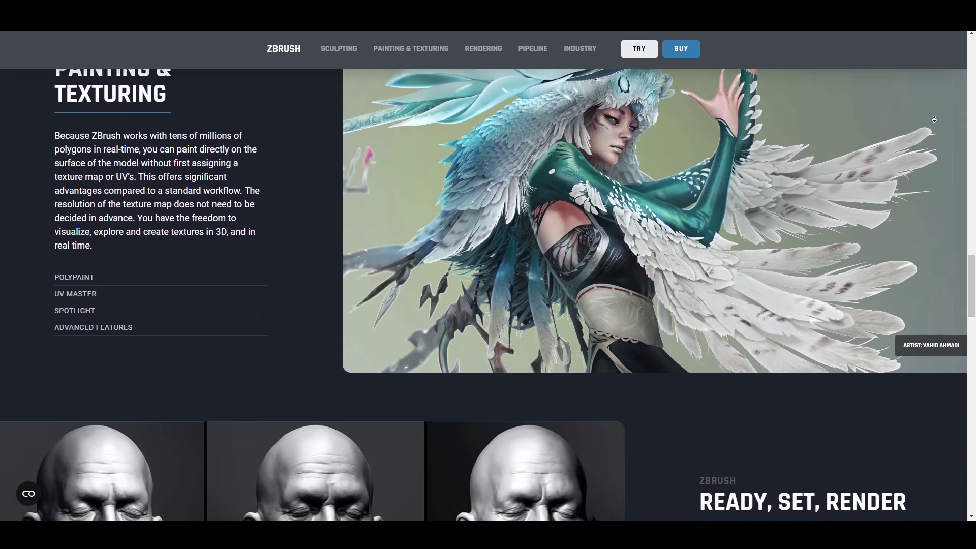
{"action": "scroll", "coordinate": [934, 118], "scroll_direction": "down", "scroll_amount": 3}
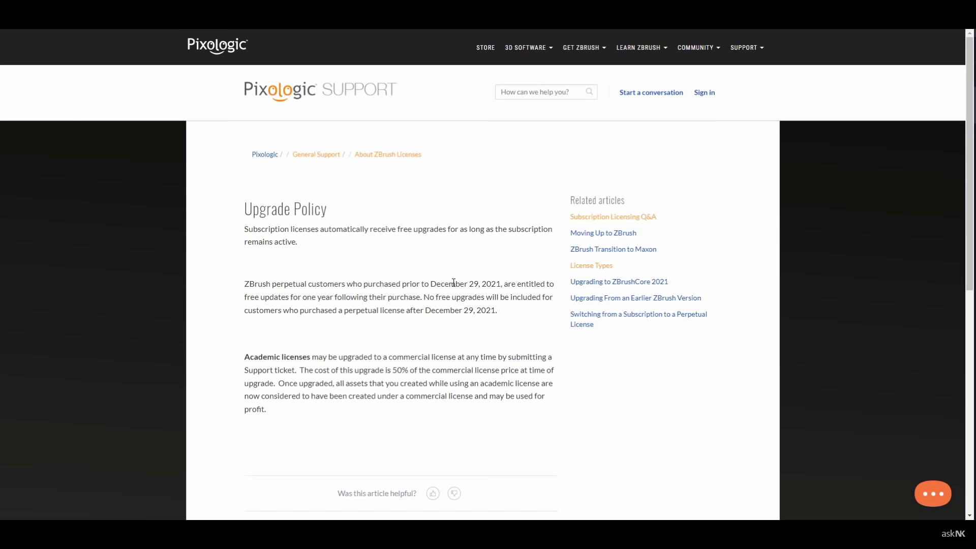
{"action": "scroll", "coordinate": [519, 349], "scroll_direction": "down", "scroll_amount": 7}
{"action": "scroll", "coordinate": [503, 315], "scroll_direction": "up", "scroll_amount": 2}
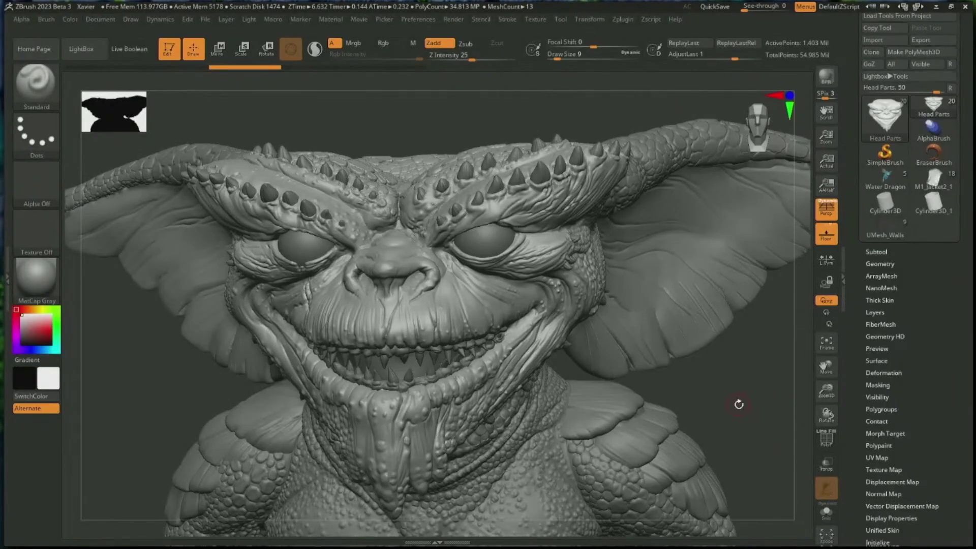
- Remesh the creature's head with ZRemesher at a target polygons count of 5 and display its polyframe
{"action": "left_click", "coordinate": [880, 264]}
{"action": "left_click_drag", "start_coordinate": [949, 472], "coordinate": [948, 306]}
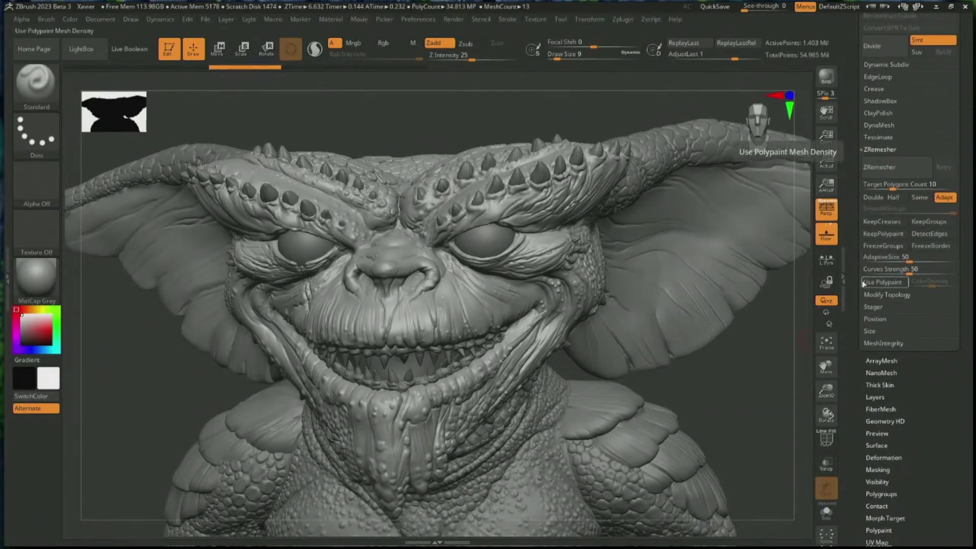
{"action": "left_click", "coordinate": [896, 196]}
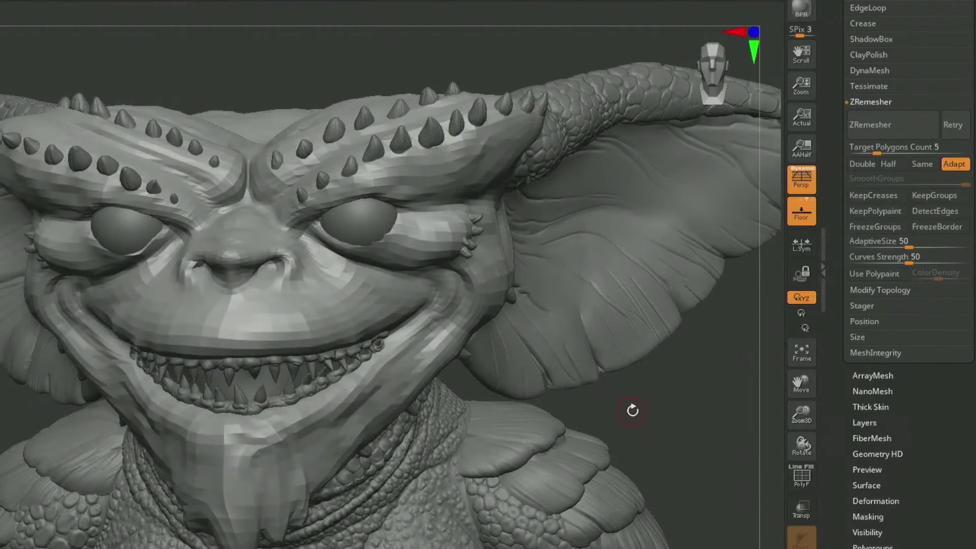
{"action": "left_click_drag", "start_coordinate": [693, 415], "coordinate": [695, 414]}
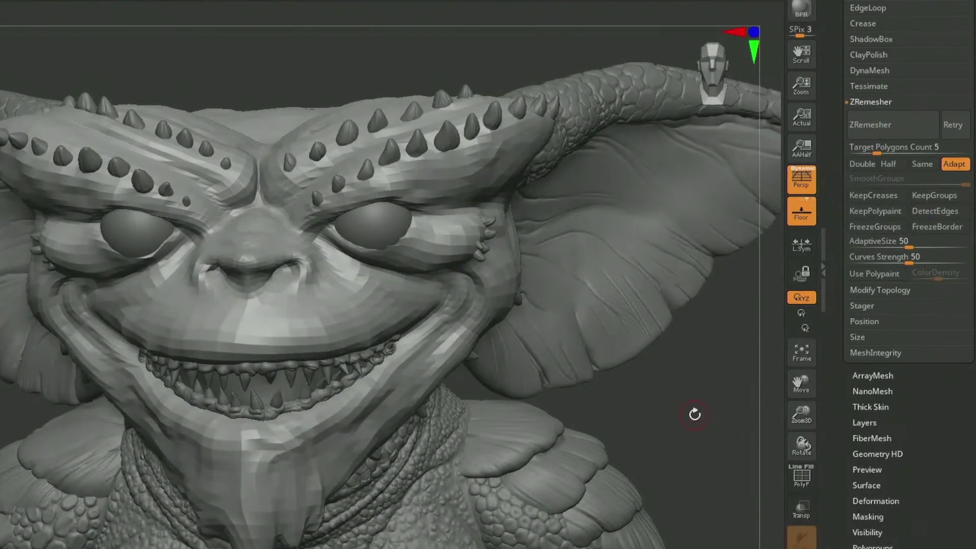
{"action": "key", "text": "shift+f"}
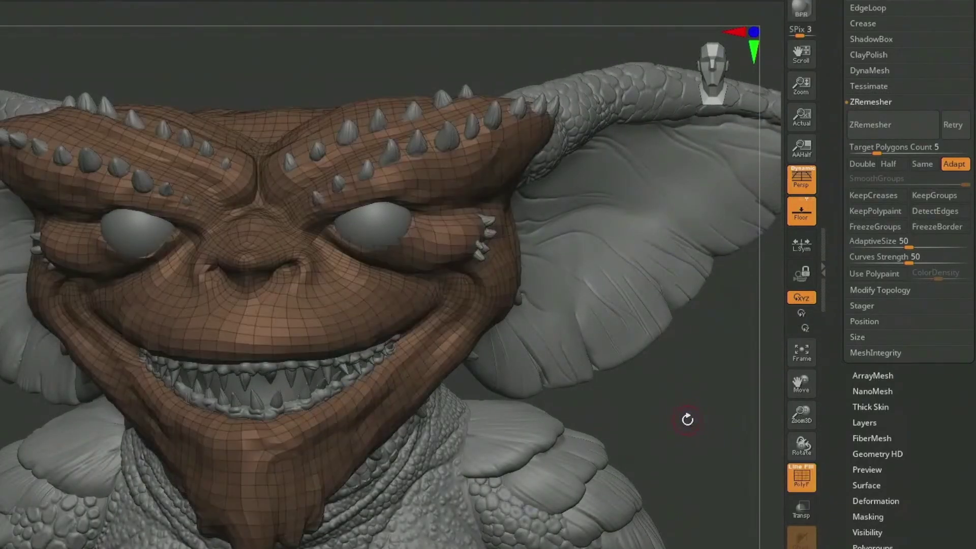
- Remesh the head again at a target polygons count of 10 and turn the polyframe off
{"action": "left_click_drag", "start_coordinate": [921, 147], "coordinate": [932, 147]}
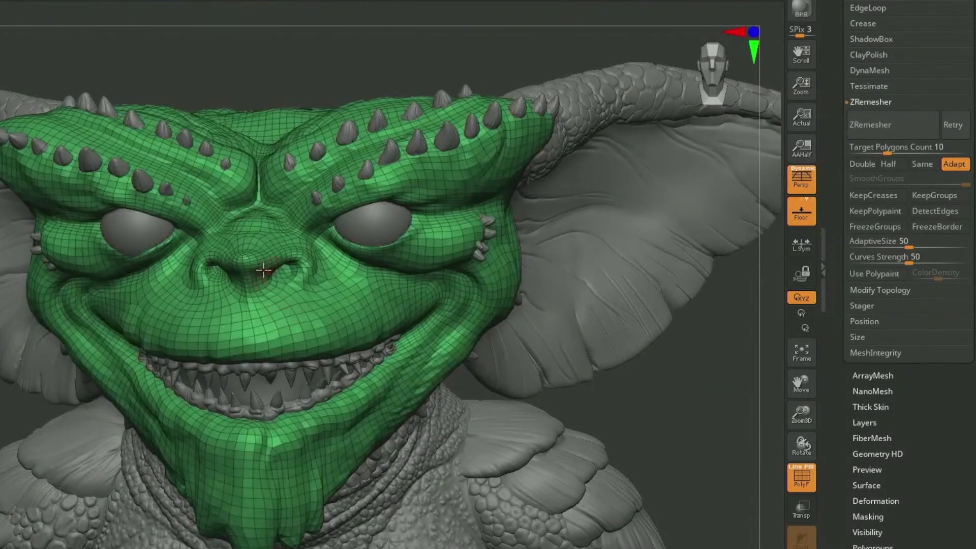
{"action": "key", "text": "shift+f"}
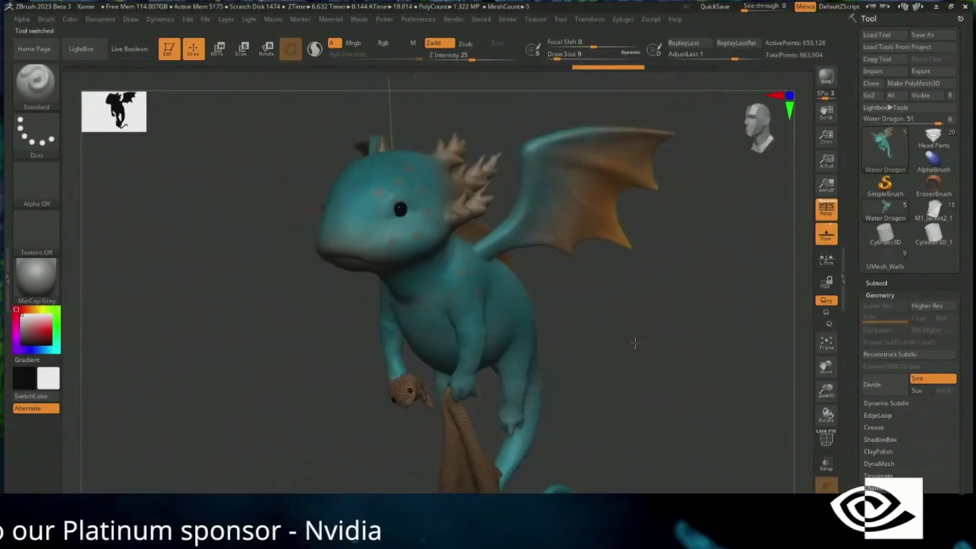
- Remesh the water dragon's body with ZRemesher using KeepPolypaint and a target polygons count of 5
{"action": "right_click_drag", "start_coordinate": [637, 325], "coordinate": [639, 329], "text": "ctrl"}
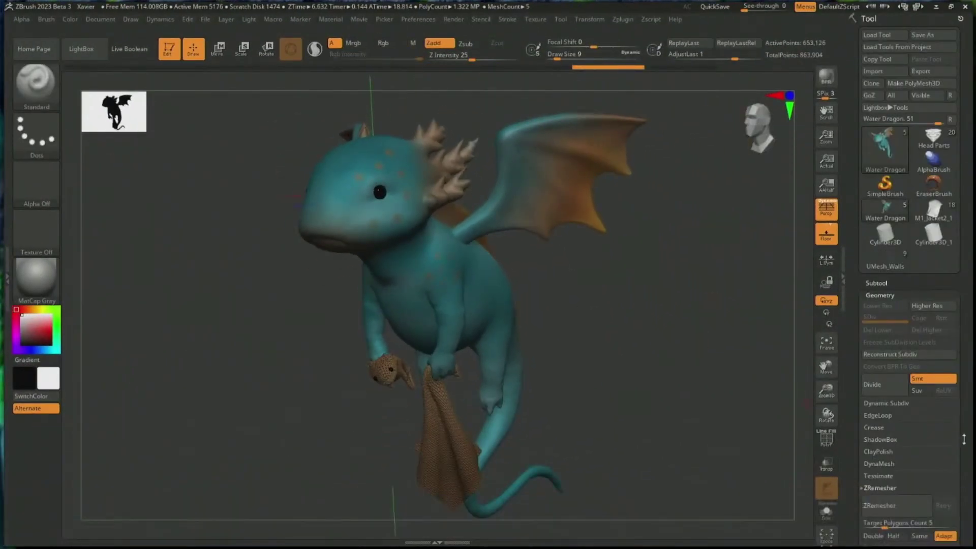
{"action": "left_click", "coordinate": [879, 487]}
{"action": "left_click", "coordinate": [886, 272]}
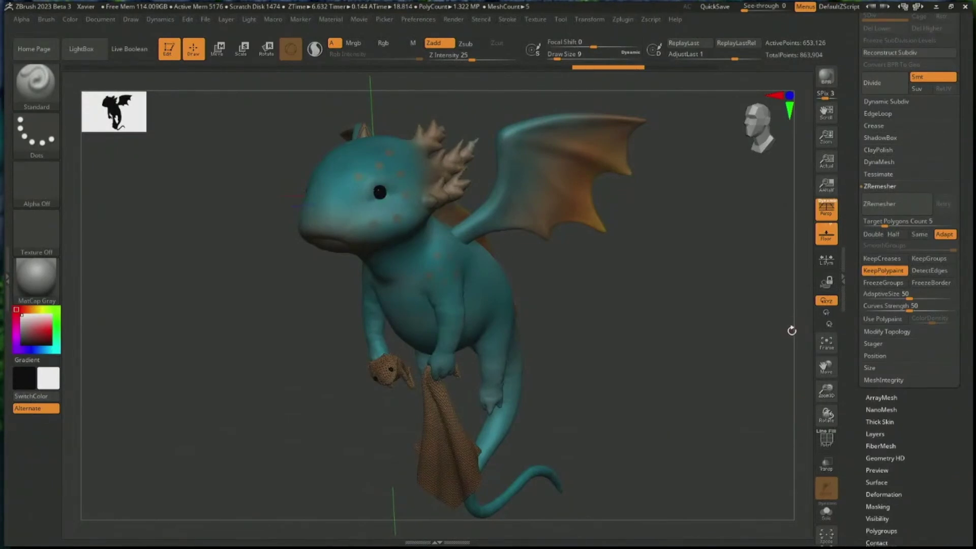
{"action": "left_click", "coordinate": [896, 204]}
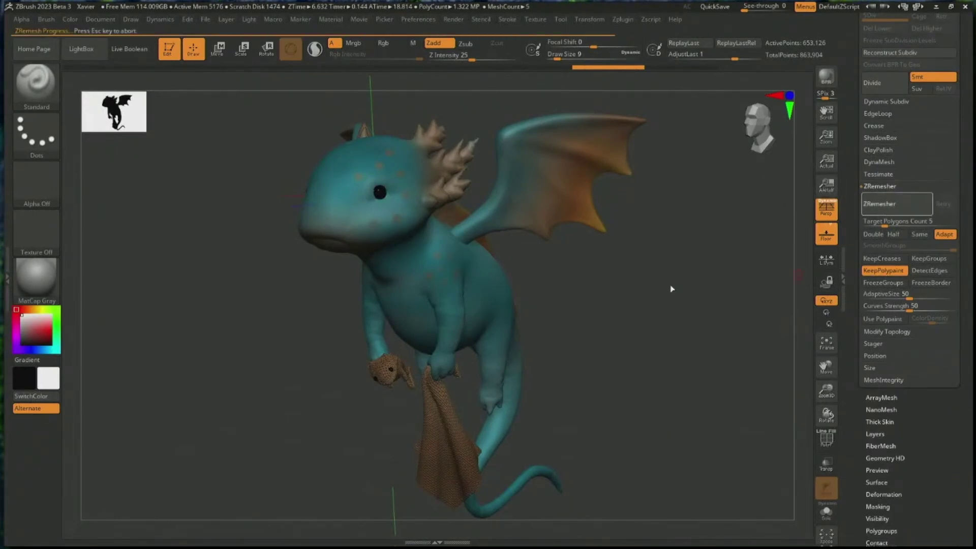
{"action": "right_click_drag", "start_coordinate": [621, 272], "coordinate": [754, 247], "text": "ctrl"}
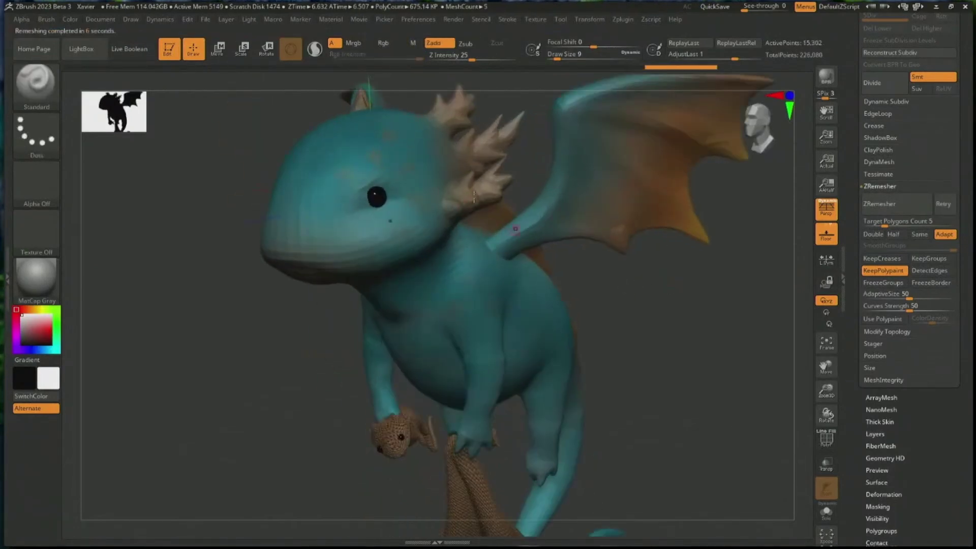
- Set the target polygons count to 10 and retry the dragon's remesh with its polypaint kept
{"action": "left_click", "coordinate": [884, 227]}
{"action": "type", "text": "10"}
{"action": "left_click", "coordinate": [947, 204]}
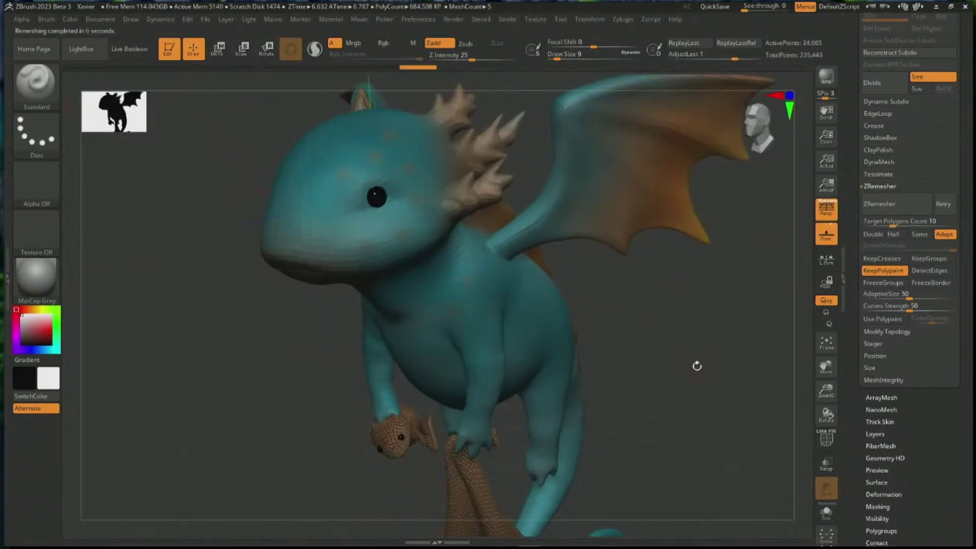
- Raise the target polygons count to 15 and retry the remesh on the dragon's body
{"action": "left_click", "coordinate": [898, 221]}
{"action": "left_click", "coordinate": [946, 204]}
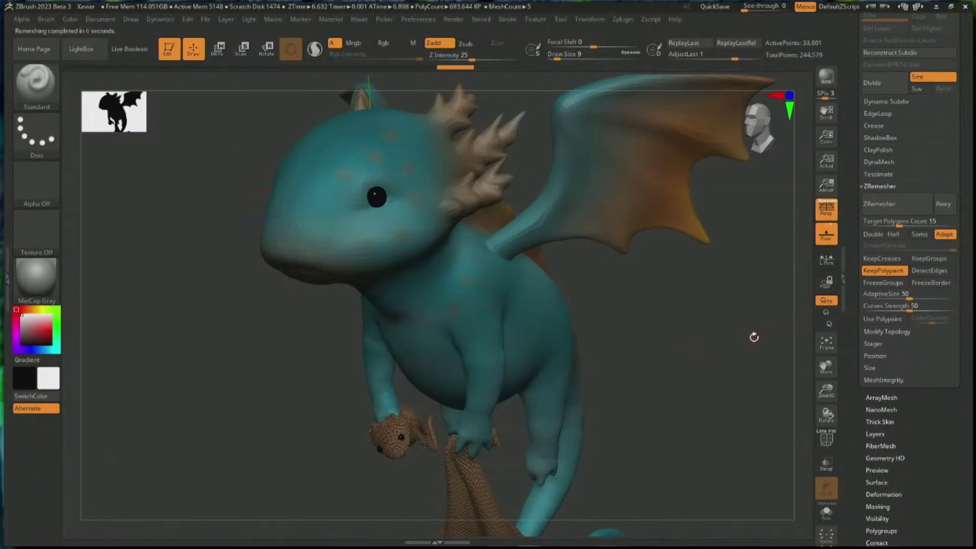
{"action": "left_click_drag", "start_coordinate": [731, 386], "coordinate": [686, 355], "text": "alt"}
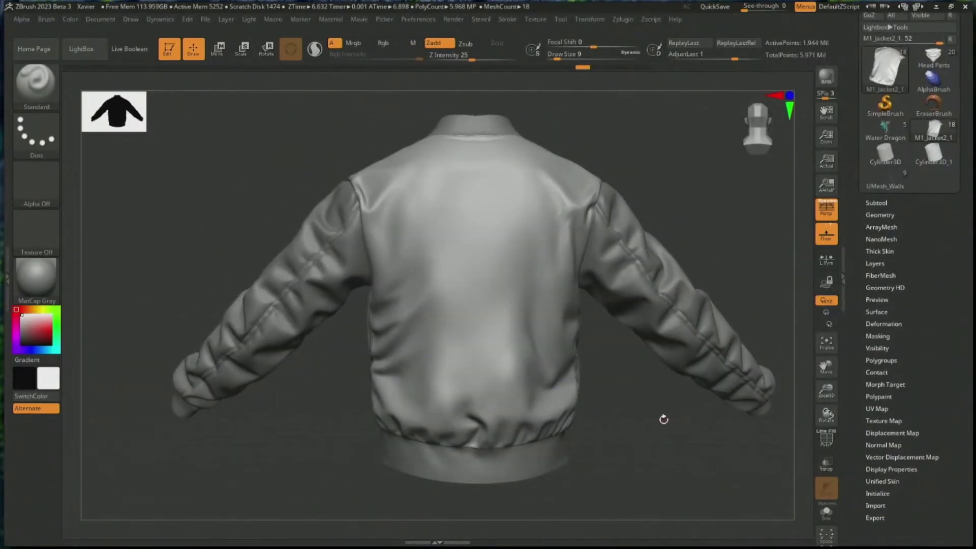
- Paint a test mask on the jacket's upper back at a draw size of about 21.6 and clear it
{"action": "key", "text": "s"}
{"action": "left_click_drag", "start_coordinate": [445, 318], "coordinate": [451, 318]}
{"action": "mouse_move", "coordinate": [486, 184]}
{"action": "left_mouse_down", "text": "ctrl"}
{"action": "mouse_move", "coordinate": [503, 209]}
{"action": "mouse_move", "coordinate": [484, 184]}
{"action": "left_mouse_up", "text": "ctrl"}
{"action": "left_click_drag", "start_coordinate": [326, 143], "coordinate": [284, 127], "text": "ctrl"}
- Import the circle alpha for the MaskRect brush and mask a large ring on the middle of the jacket's back
{"action": "left_click", "coordinate": [35, 84], "text": "ctrl"}
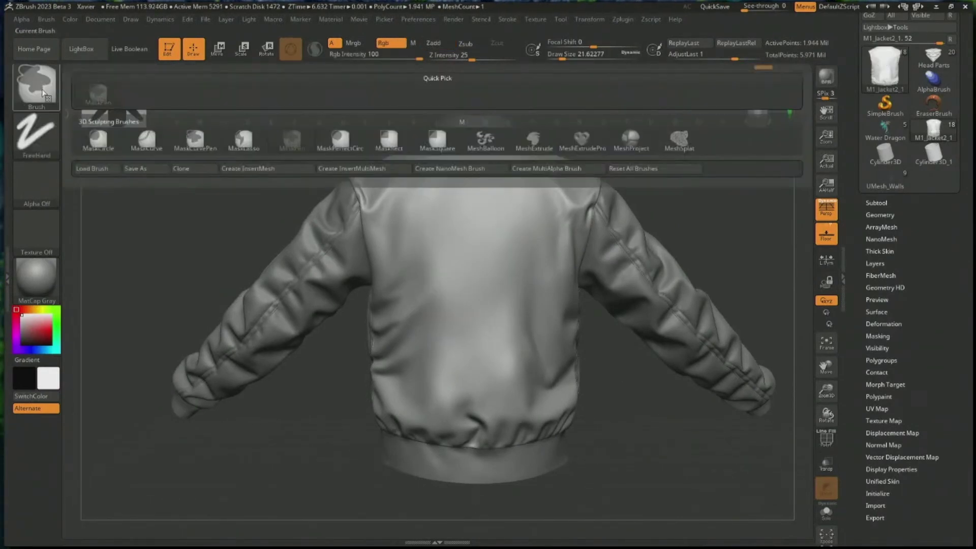
{"action": "left_click", "coordinate": [386, 142], "text": "ctrl"}
{"action": "left_click", "coordinate": [35, 184], "text": "ctrl"}
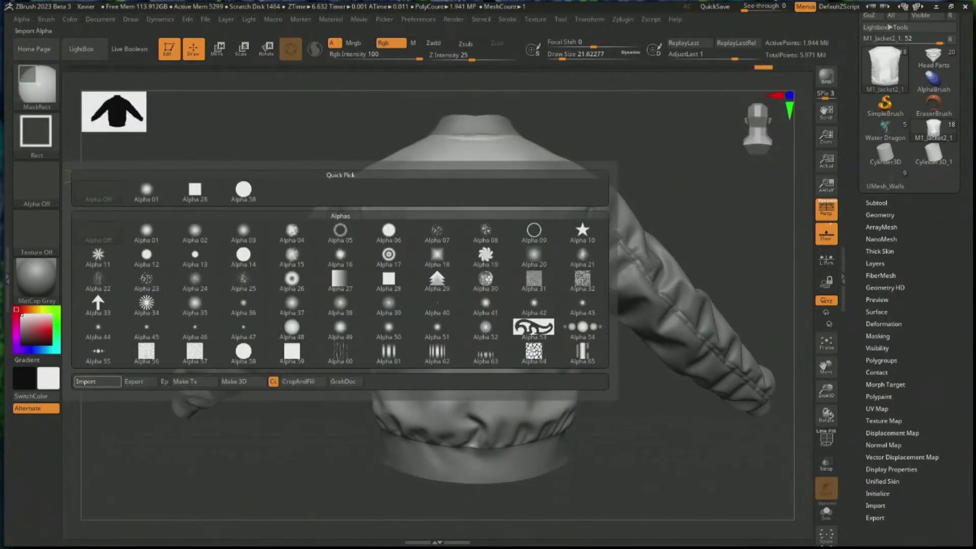
{"action": "left_click", "coordinate": [533, 230]}
{"action": "mouse_move", "coordinate": [476, 268]}
{"action": "left_mouse_down", "text": "ctrl"}
{"action": "mouse_move", "coordinate": [509, 294]}
{"action": "mouse_move", "coordinate": [554, 356]}
{"action": "mouse_move", "coordinate": [547, 340]}
{"action": "left_mouse_up", "text": "ctrl"}
- Fill the area enclosed by the ring mask with the Auto Region function of Mask Region
{"action": "left_click", "coordinate": [878, 336]}
{"action": "left_click_drag", "start_coordinate": [931, 465], "coordinate": [930, 314]}
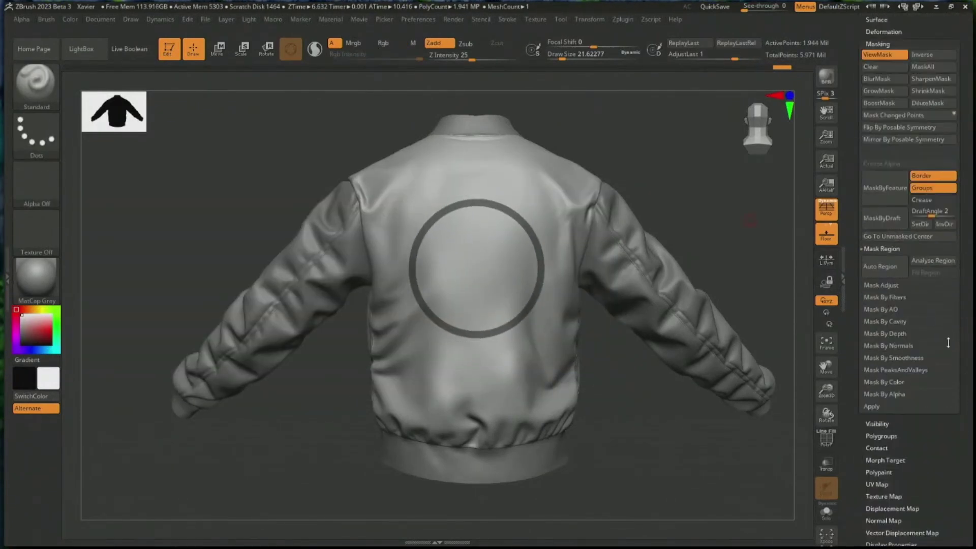
{"action": "left_click", "coordinate": [884, 266]}
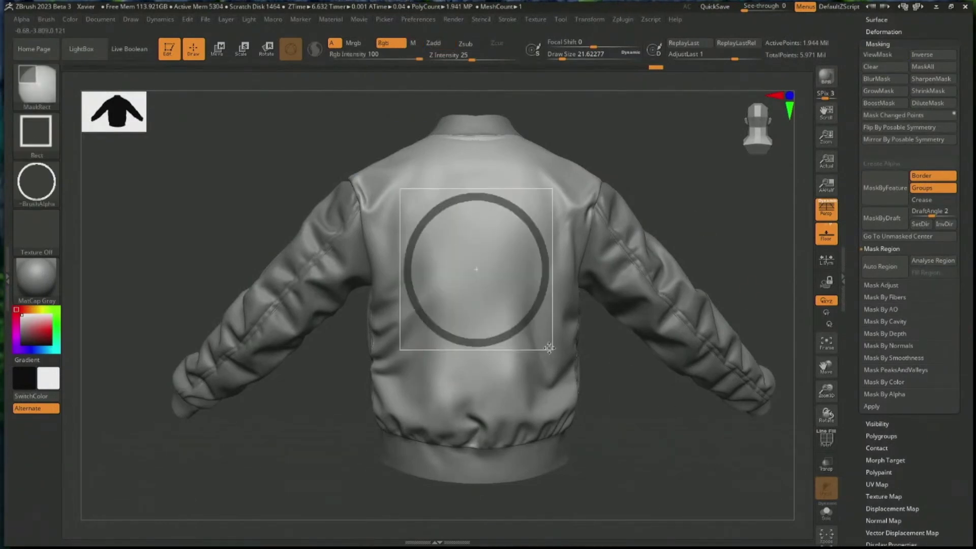
- Mask two smaller nested rings inside the large ring on the jacket's back, and undo and redo the Auto Region fill to compare
{"action": "left_click_drag", "start_coordinate": [437, 235], "coordinate": [510, 307], "text": "ctrl"}
{"action": "left_click_drag", "start_coordinate": [456, 243], "coordinate": [491, 301], "text": "ctrl"}
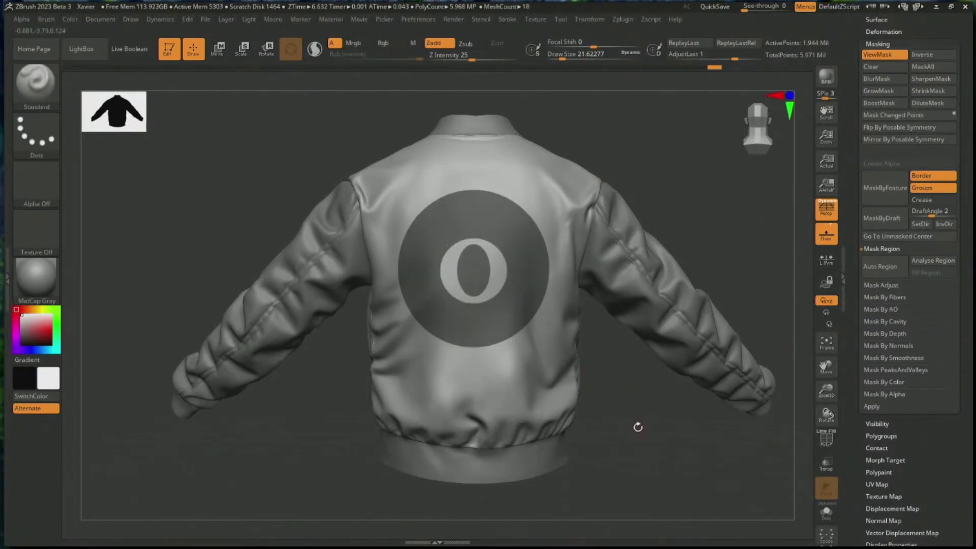
{"action": "key", "text": "ctrl+z"}
{"action": "key", "text": "ctrl+shift+z"}
{"action": "key", "text": "ctrl+z"}
{"action": "key", "text": "ctrl+shift+z"}
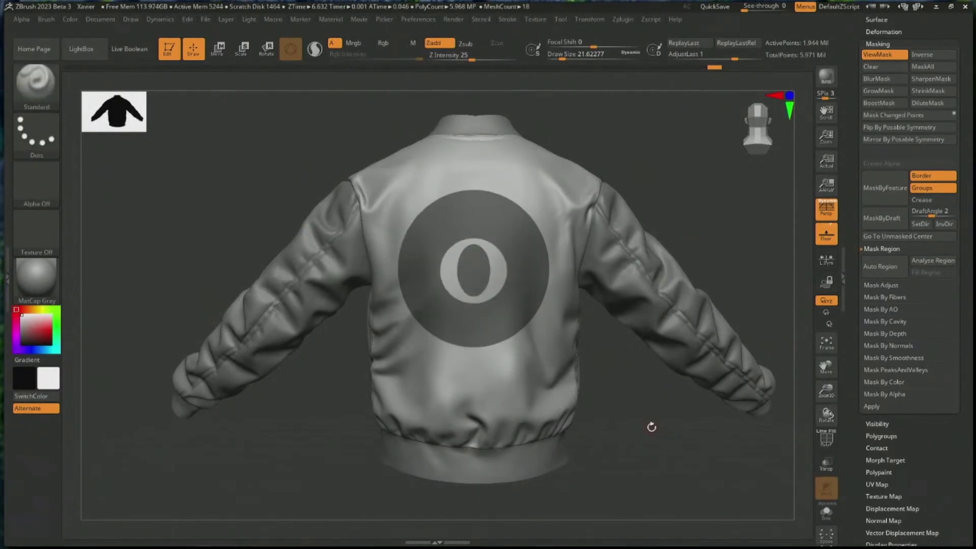
{"action": "key", "text": "ctrl+h"}
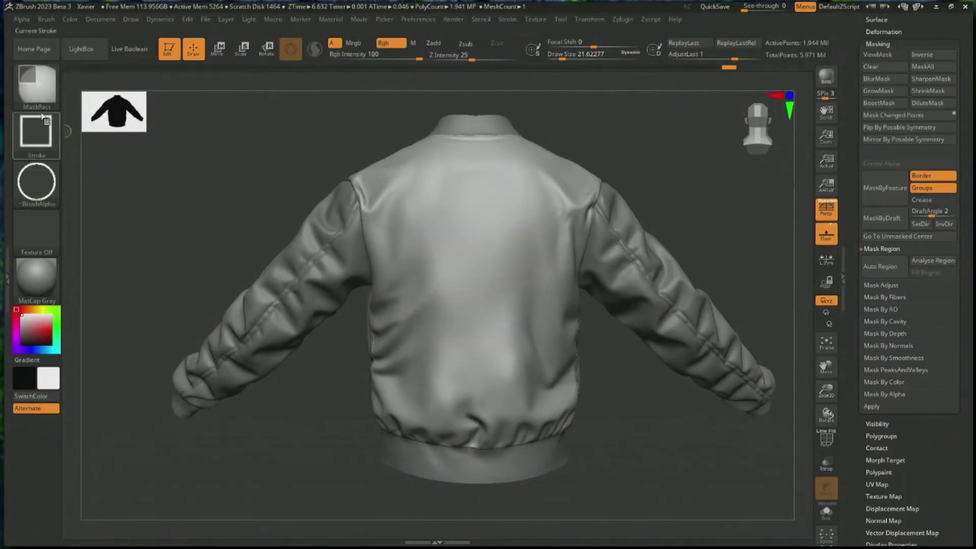
- Import the winged bird emblem as an alpha and mask it across the jacket's upper back with the MaskSquare brush
{"action": "left_click", "coordinate": [36, 184]}
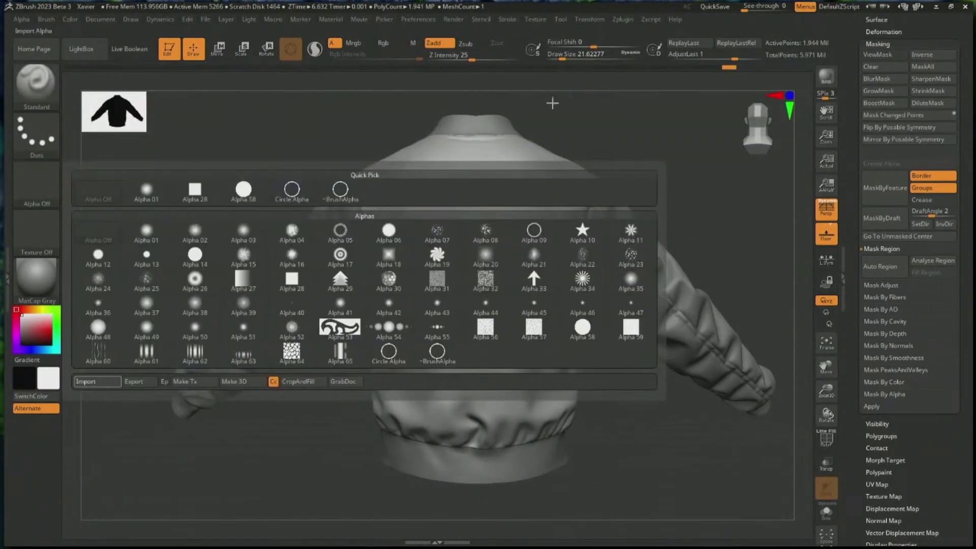
{"action": "left_click", "coordinate": [91, 381]}
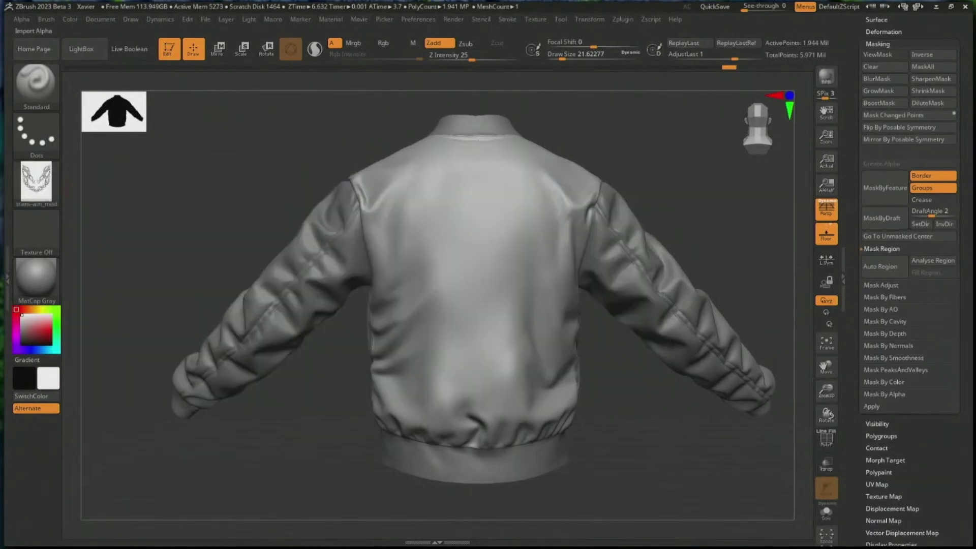
{"action": "left_click", "coordinate": [21, 19]}
{"action": "left_click", "coordinate": [109, 201]}
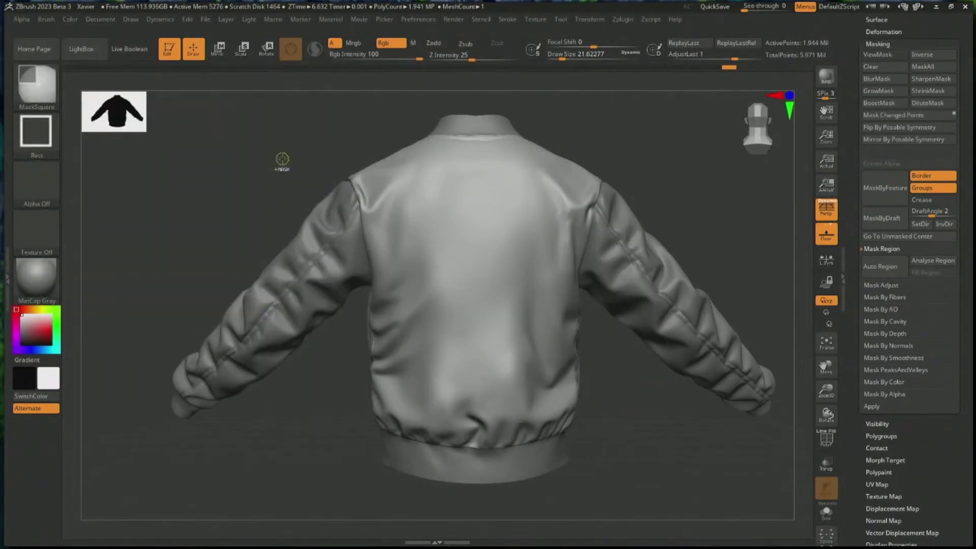
{"action": "left_click_drag", "start_coordinate": [382, 192], "coordinate": [536, 386], "text": "ctrl"}
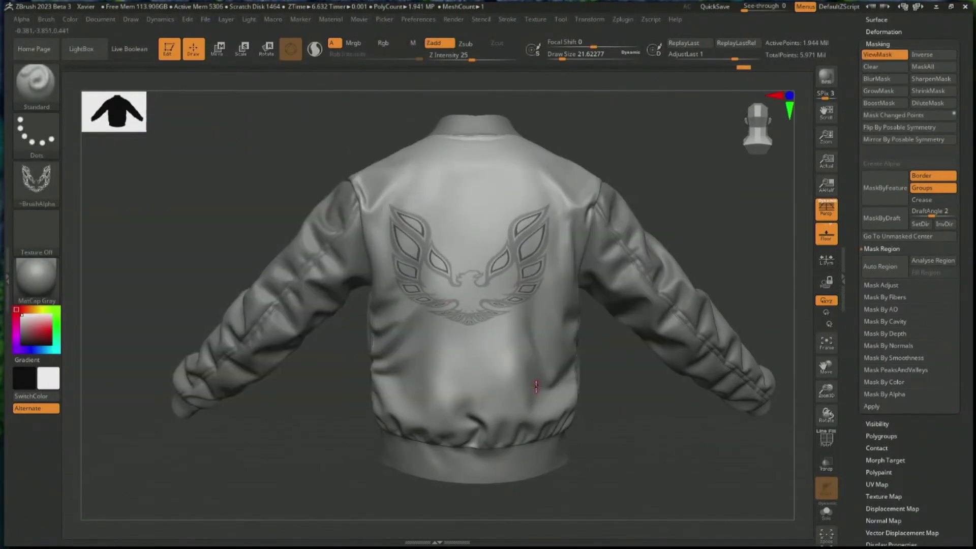
- Analyze the emblem's mask regions on the jacket's back, mark individual feather cells on both wings, and fill the marked regions
{"action": "right_click_drag", "start_coordinate": [636, 437], "coordinate": [702, 501], "text": "ctrl"}
{"action": "left_click", "coordinate": [926, 264]}
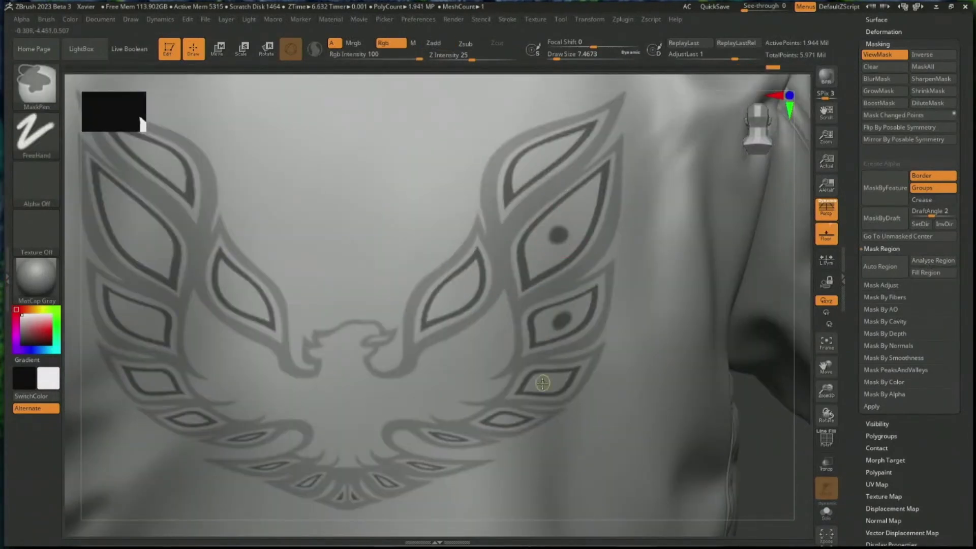
{"action": "left_click", "coordinate": [146, 322]}
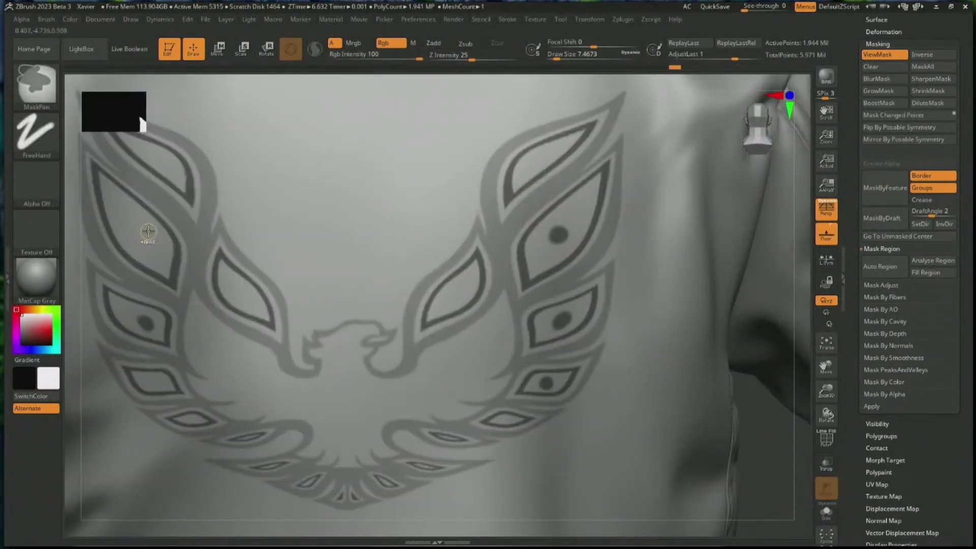
{"action": "left_click", "coordinate": [935, 274]}
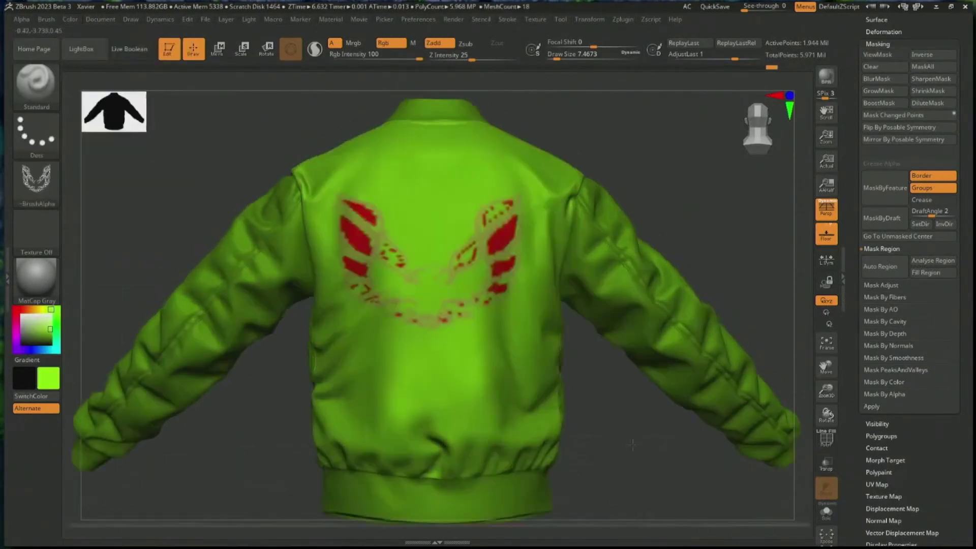
{"action": "left_click_drag", "start_coordinate": [632, 444], "coordinate": [636, 448]}
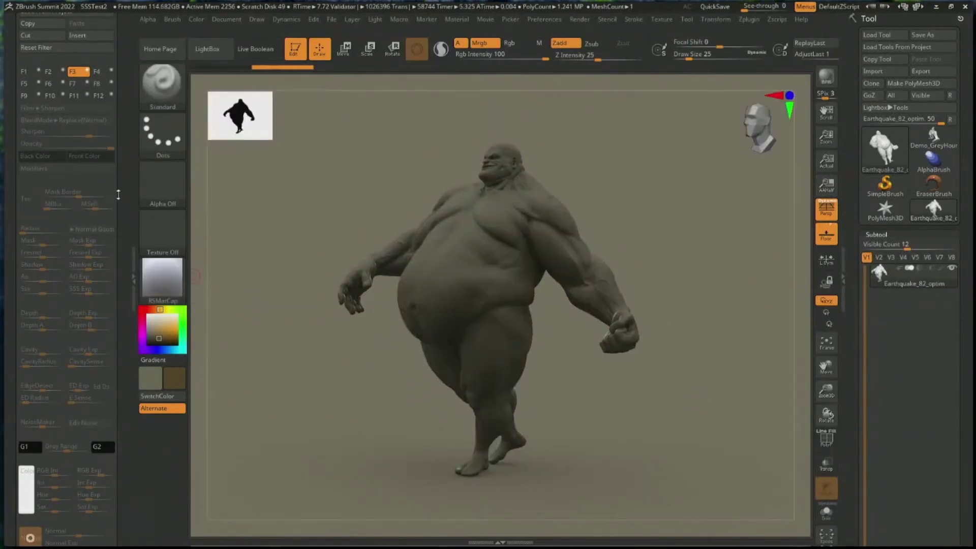
{"action": "scroll", "coordinate": [122, 227], "scroll_direction": "up", "scroll_amount": 5}
{"action": "scroll", "coordinate": [122, 228], "scroll_direction": "down", "scroll_amount": 5}
{"action": "left_click_drag", "start_coordinate": [50, 249], "coordinate": [78, 252]}
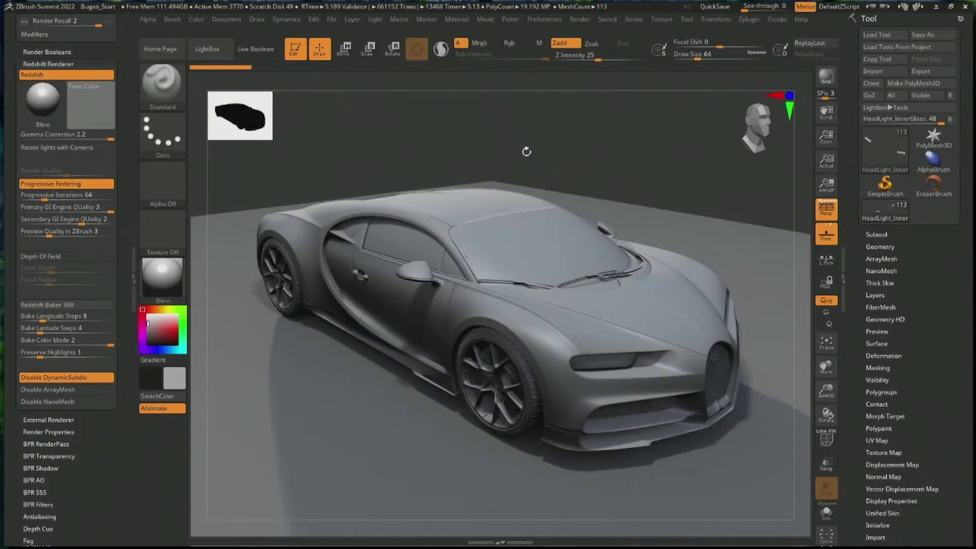
- Render the car with Redshift as a best-preview render from a rotated front three-quarter view
{"action": "left_click_drag", "start_coordinate": [572, 158], "coordinate": [525, 146]}
{"action": "key", "text": "shift+r"}
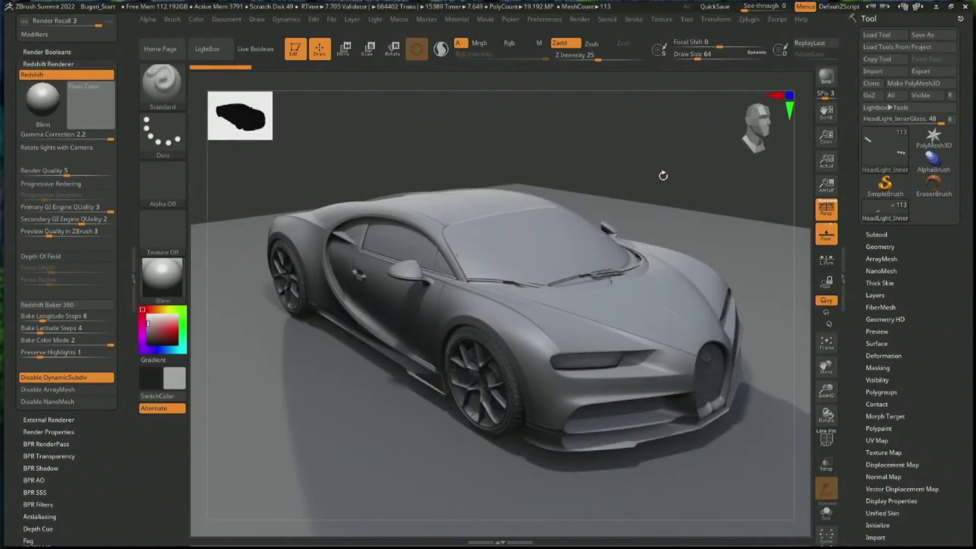
{"action": "key", "text": "shift+r"}
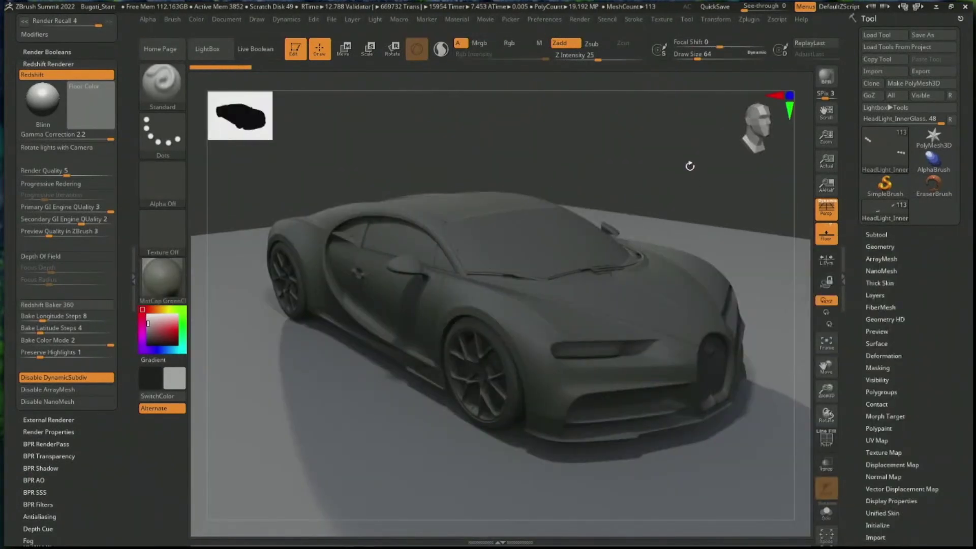
{"action": "left_click_drag", "start_coordinate": [689, 166], "coordinate": [690, 212]}
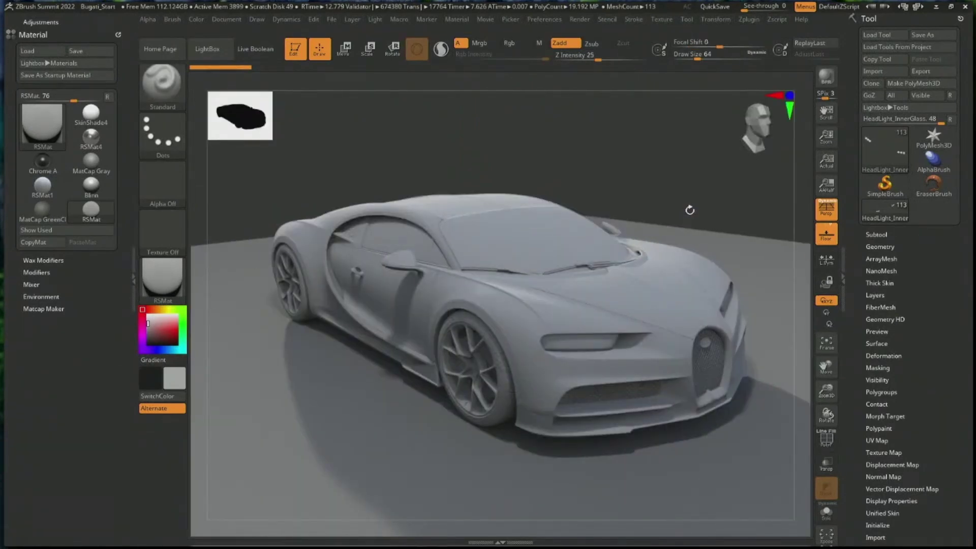
- Open the RSMat material's modifiers and look through its Redshift material settings
{"action": "left_click", "coordinate": [36, 272]}
{"action": "scroll", "coordinate": [116, 153], "scroll_direction": "down", "scroll_amount": 5}
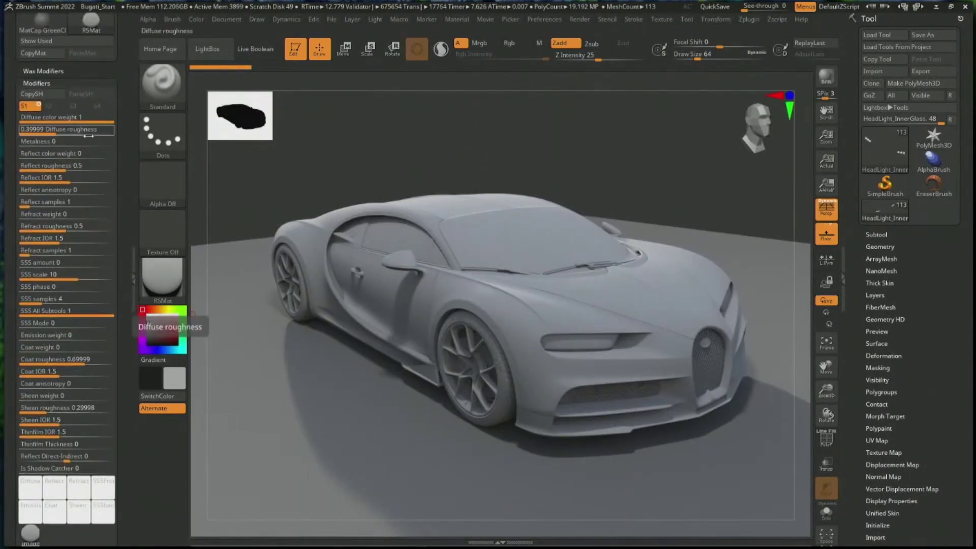
{"action": "scroll", "coordinate": [122, 156], "scroll_direction": "down", "scroll_amount": 1}
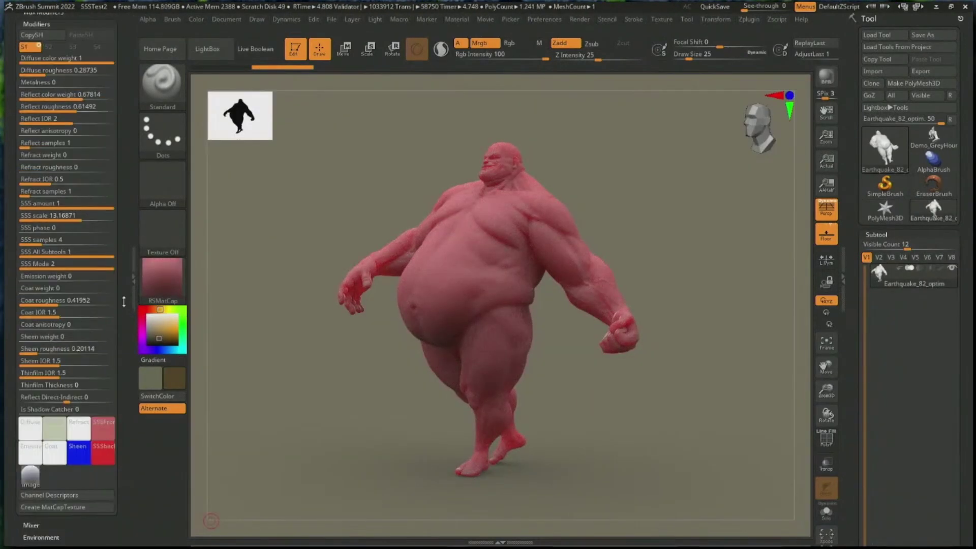
- Set the SSS amount of the large character's material to 0.5
{"action": "left_click", "coordinate": [110, 208]}
{"action": "type", "text": "0.5"}
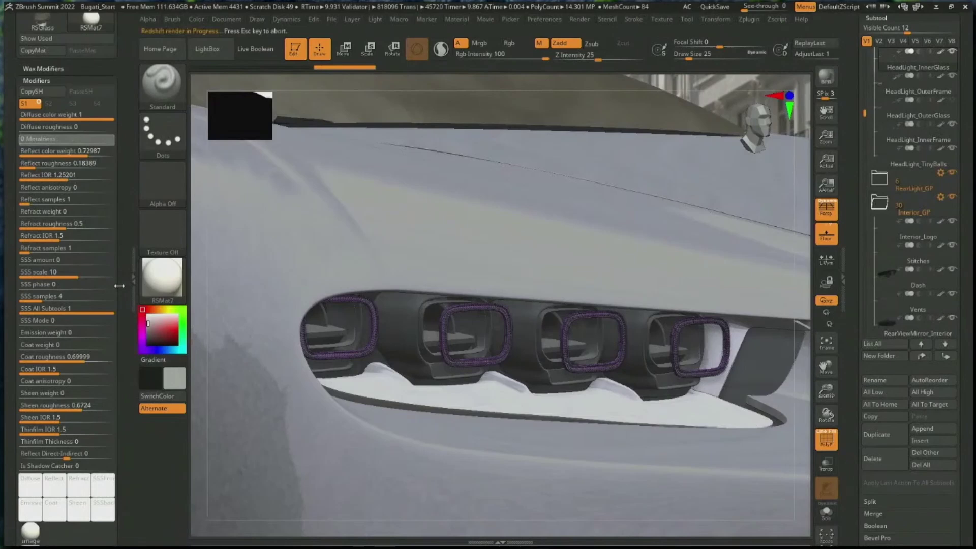
- Set Render Recall to 24 to view another stored render of the car in the street scene
{"action": "left_click", "coordinate": [196, 20]}
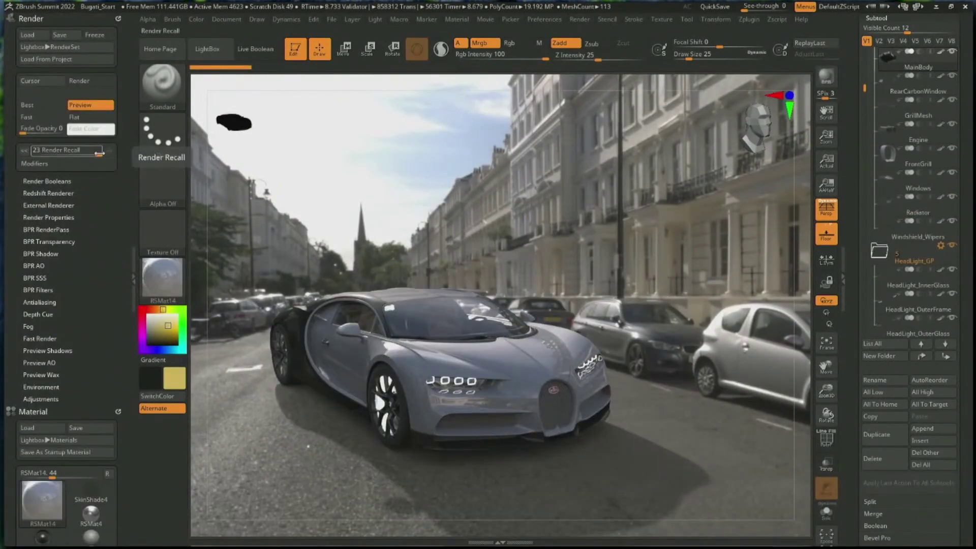
{"action": "left_click", "coordinate": [99, 153]}
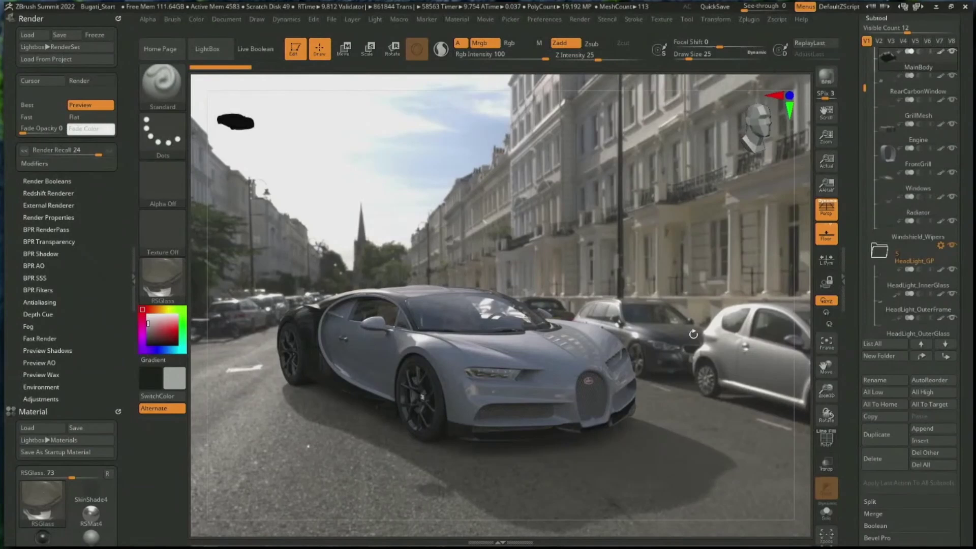
{"action": "left_click", "coordinate": [38, 290]}
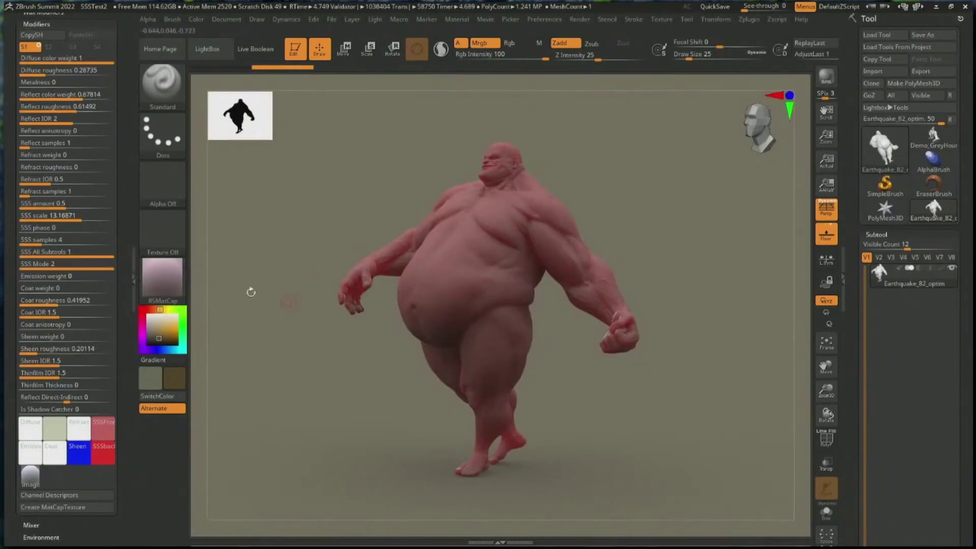
- Set the character material's SSS amount to 0.2 and SSS scale to 30, rendering the character with the new values
{"action": "key", "text": "Return"}
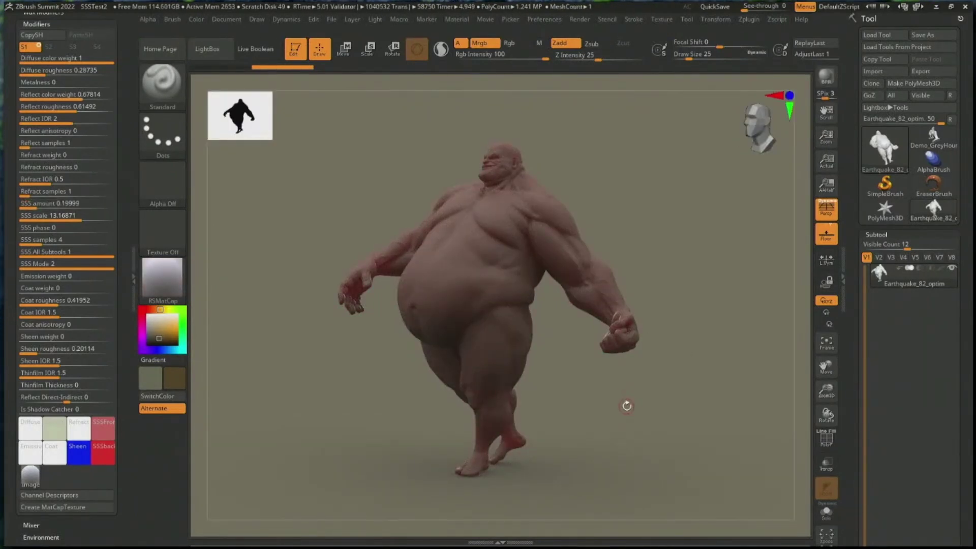
{"action": "left_click", "coordinate": [83, 218]}
{"action": "type", "text": "30"}
{"action": "key", "text": "Return"}
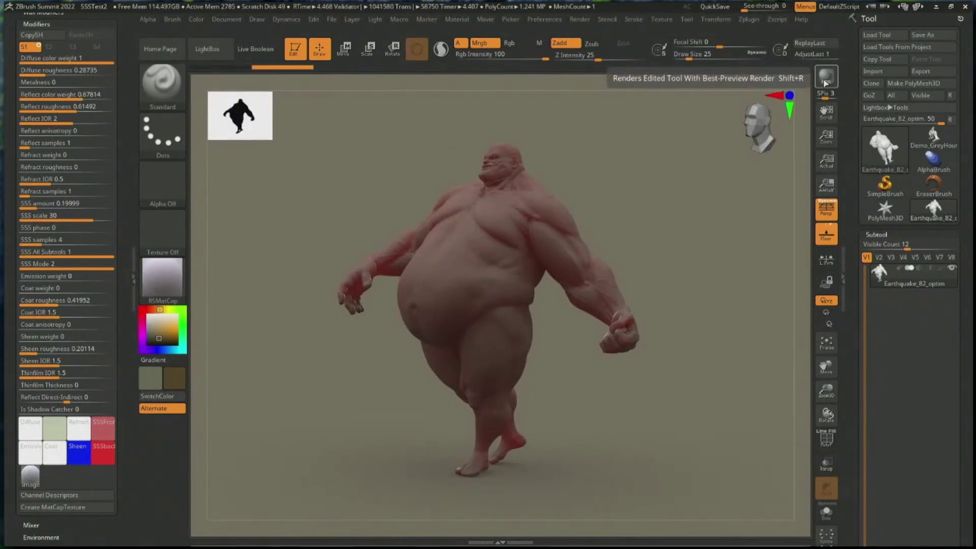
{"action": "left_click", "coordinate": [97, 217]}
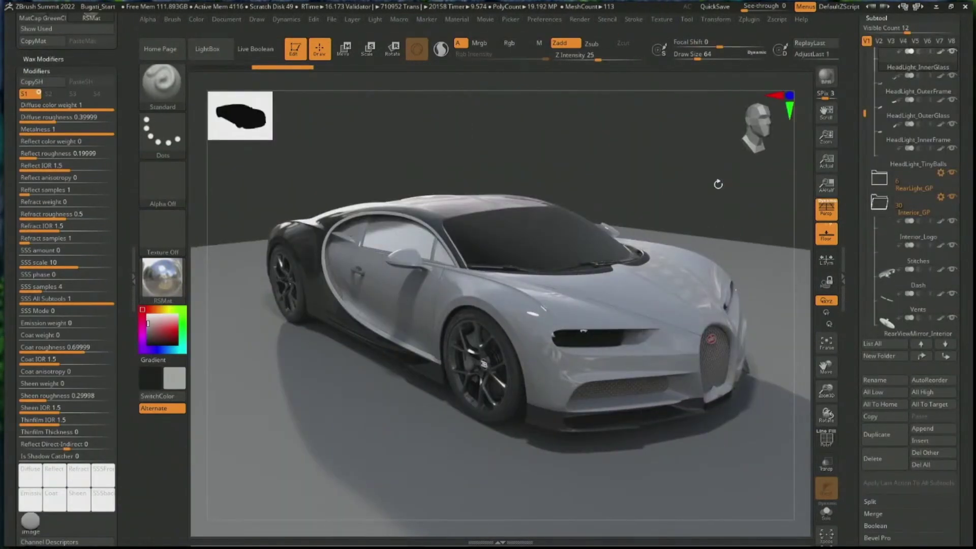
- Enable Redshift Depth Of Field, pick the focus depth on the car's front, set the Focus Radius to 5, and render
{"action": "left_click_drag", "start_coordinate": [131, 152], "coordinate": [133, 318]}
{"action": "left_click", "coordinate": [93, 283]}
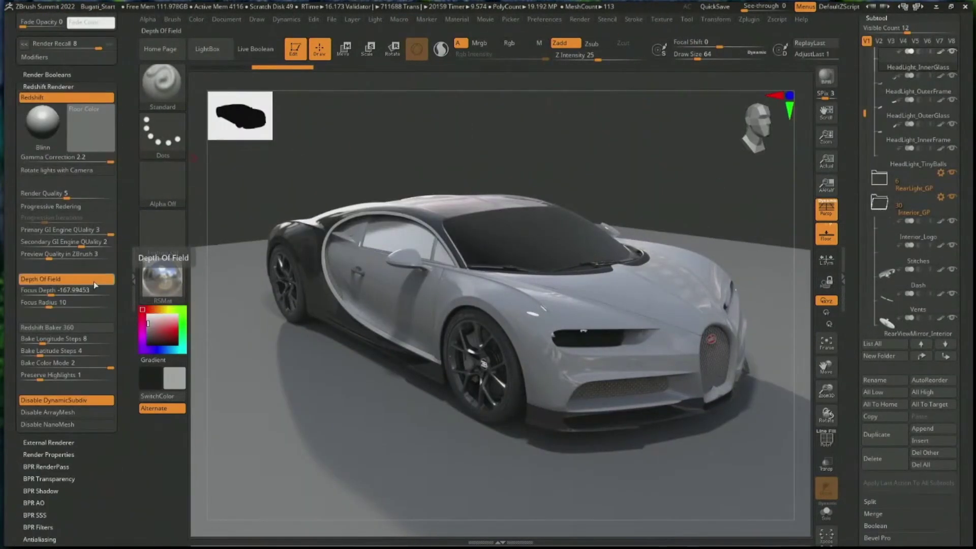
{"action": "left_click_drag", "start_coordinate": [77, 290], "coordinate": [521, 316]}
{"action": "key", "text": "shift+r"}
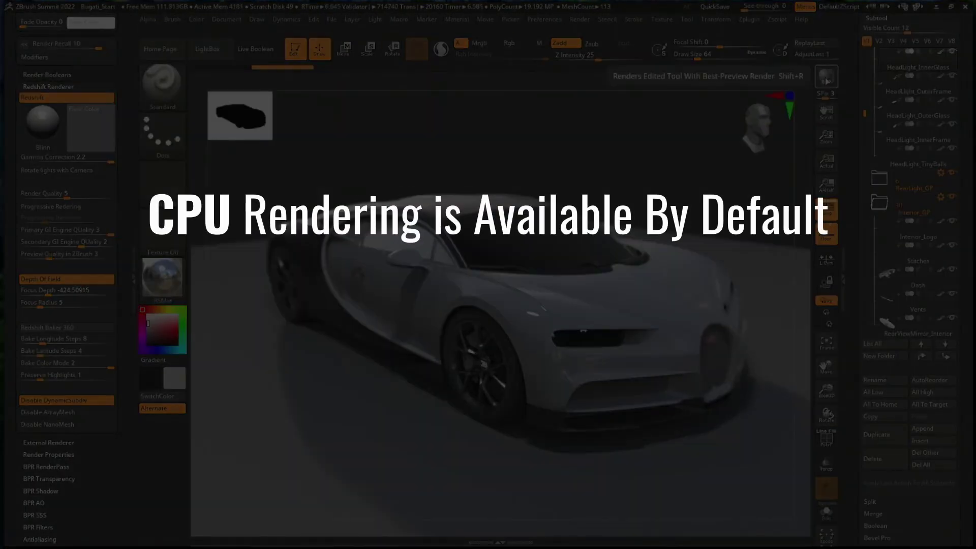
- Reframe the car against the street background and lower the background's Redshift HDR Exposure to about 1.23
{"action": "left_click_drag", "start_coordinate": [127, 422], "coordinate": [130, 102]}
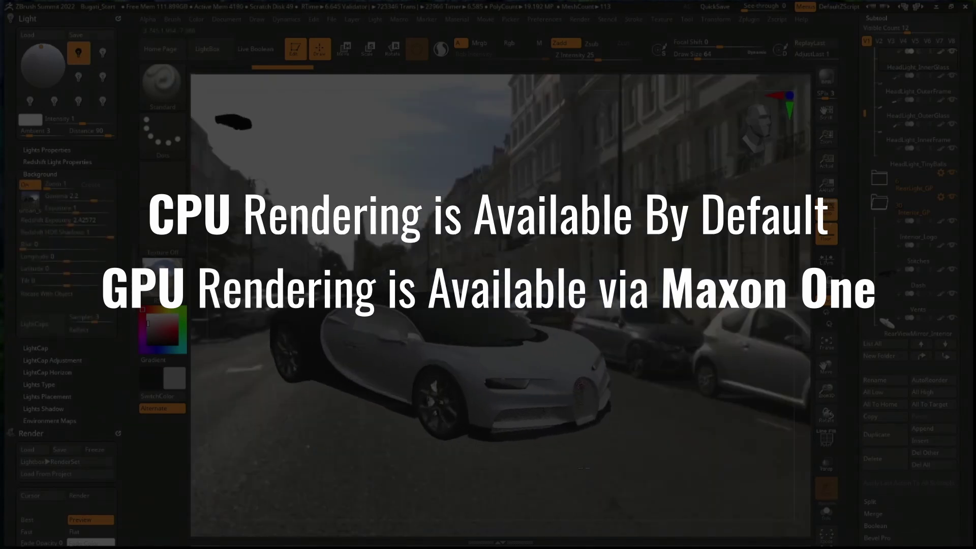
{"action": "left_click_drag", "start_coordinate": [583, 468], "coordinate": [646, 464]}
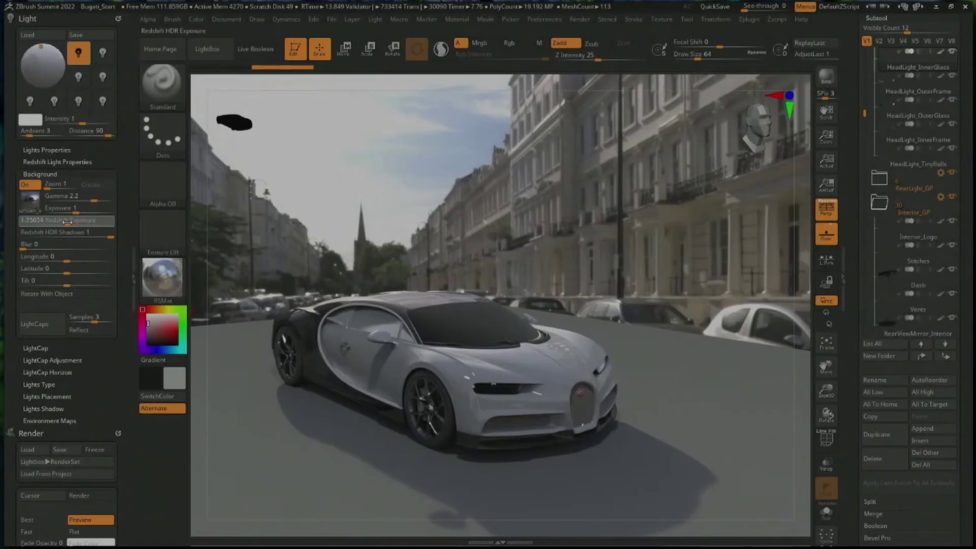
{"action": "left_click_drag", "start_coordinate": [71, 220], "coordinate": [66, 221]}
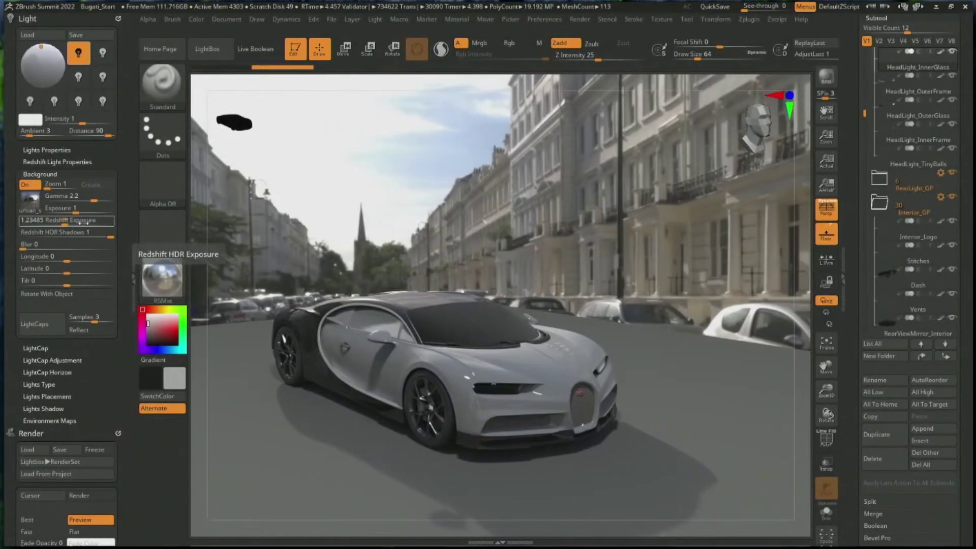
{"action": "left_click_drag", "start_coordinate": [65, 220], "coordinate": [65, 220]}
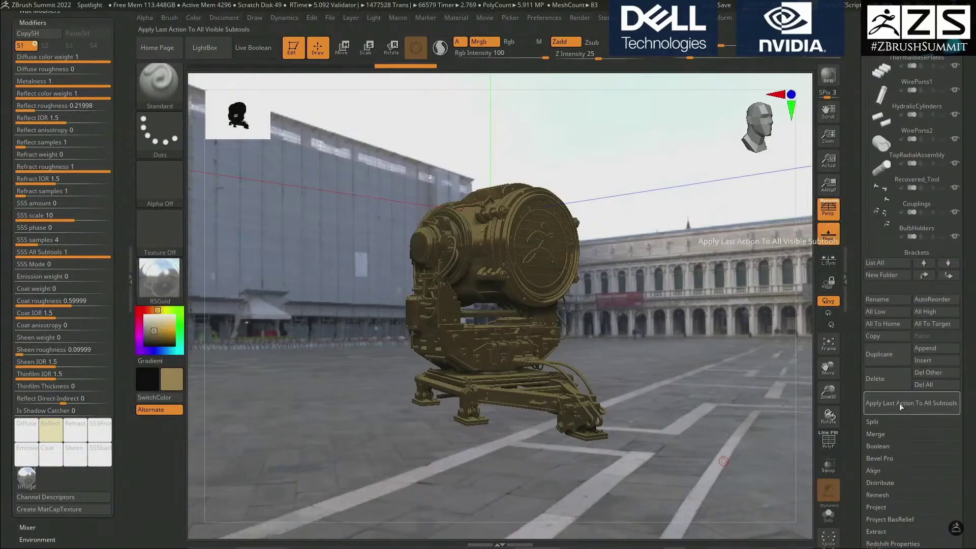
- Apply the last RSGold fill to all visible subtools of the searchlight and browse to the cart parts in the subtool list
{"action": "left_click", "coordinate": [899, 404]}
{"action": "left_click", "coordinate": [833, 432]}
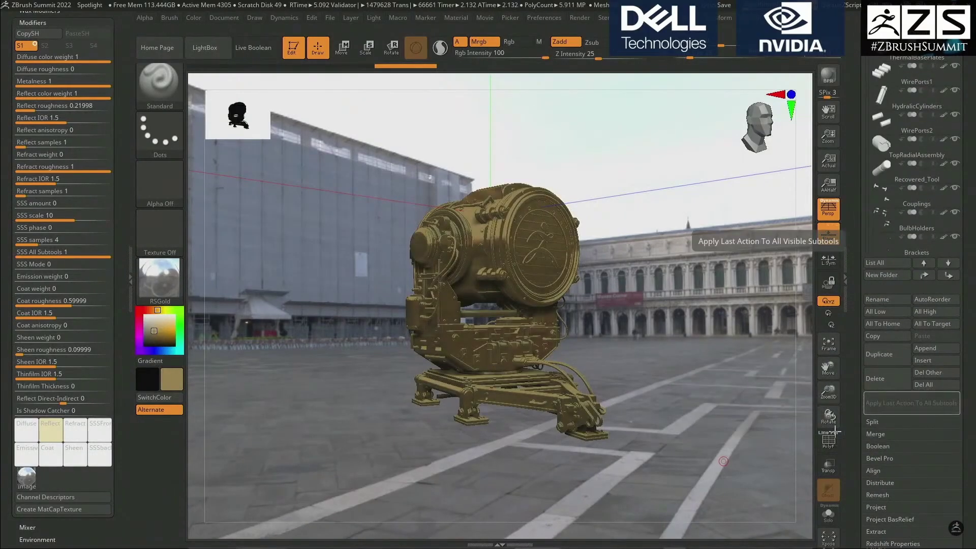
{"action": "scroll", "coordinate": [966, 324], "scroll_direction": "up", "scroll_amount": 3}
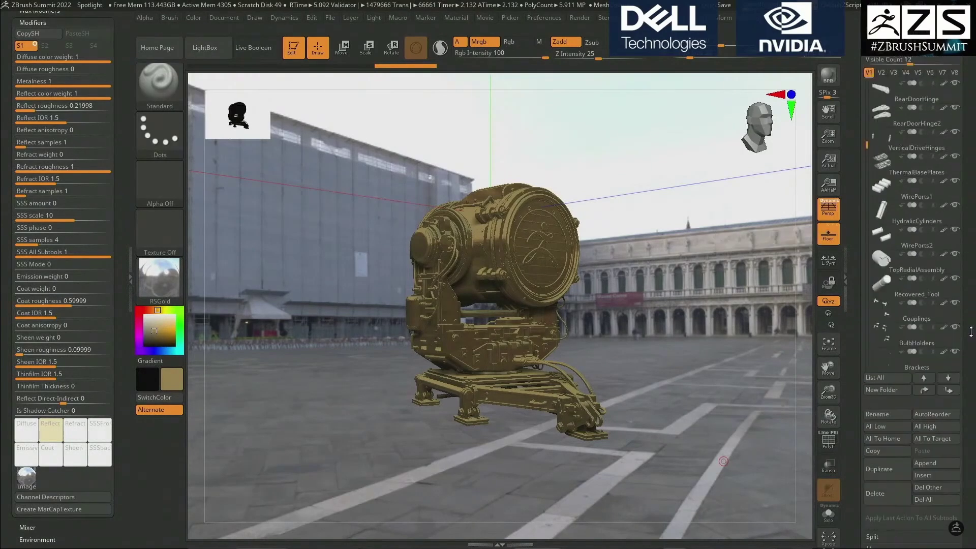
{"action": "left_click_drag", "start_coordinate": [871, 143], "coordinate": [873, 289]}
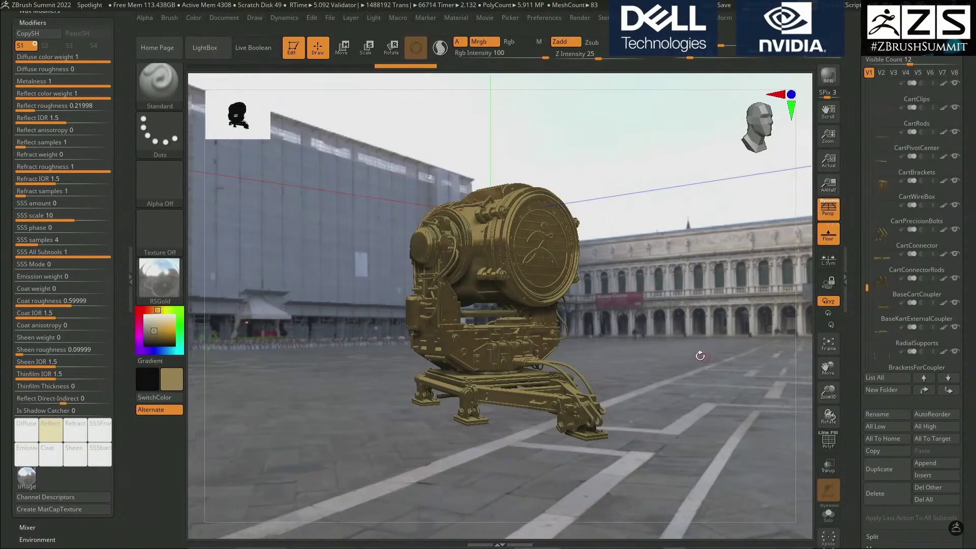
- Fill the 4R7_ZBrushSearchLight subtool with a magenta colour and the RSPlastic material
{"action": "left_click_drag", "start_coordinate": [686, 362], "coordinate": [599, 251], "text": "shift"}
{"action": "key", "text": "w"}
{"action": "left_click", "coordinate": [526, 135]}
{"action": "left_click_drag", "start_coordinate": [581, 315], "coordinate": [566, 300], "text": "ctrl+shift"}
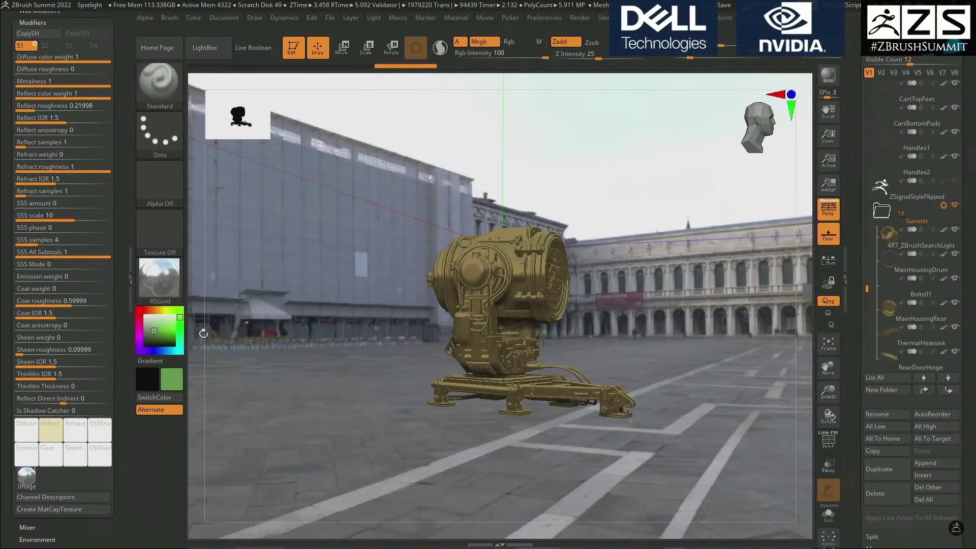
{"action": "left_click", "coordinate": [162, 284]}
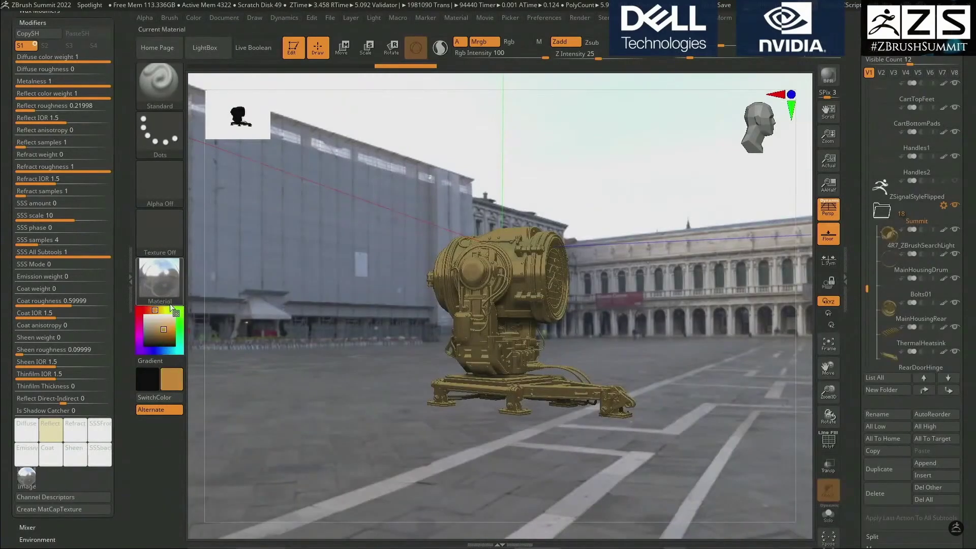
{"action": "left_click", "coordinate": [136, 337]}
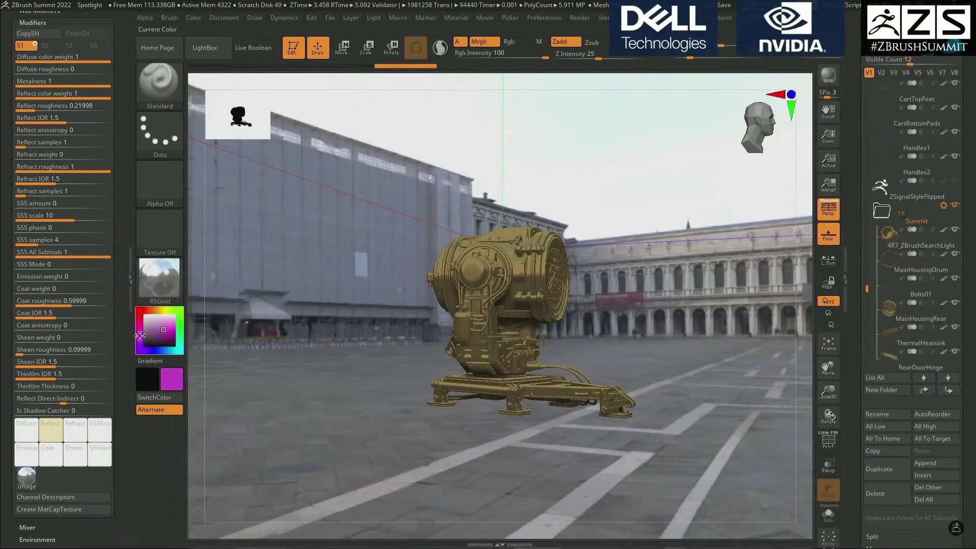
{"action": "left_click", "coordinate": [166, 286]}
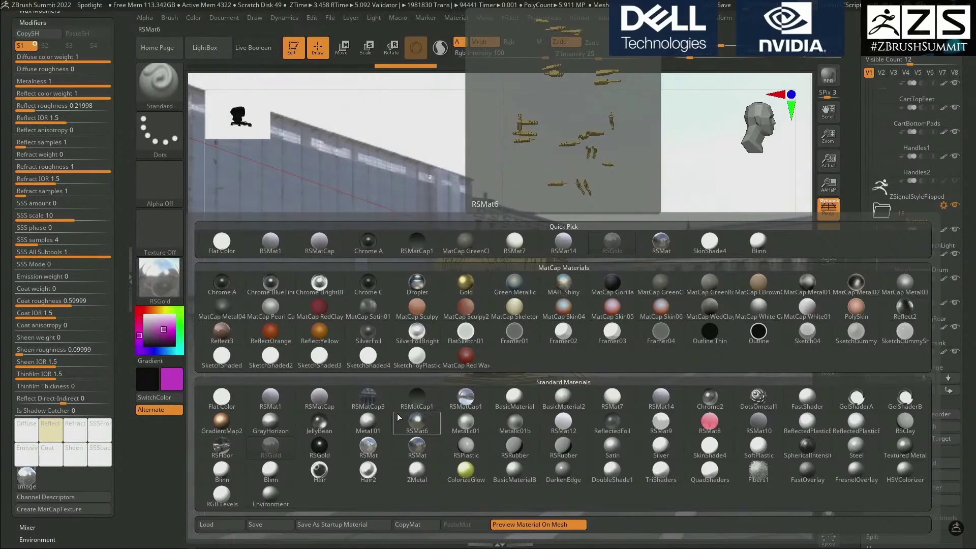
{"action": "left_click", "coordinate": [450, 446]}
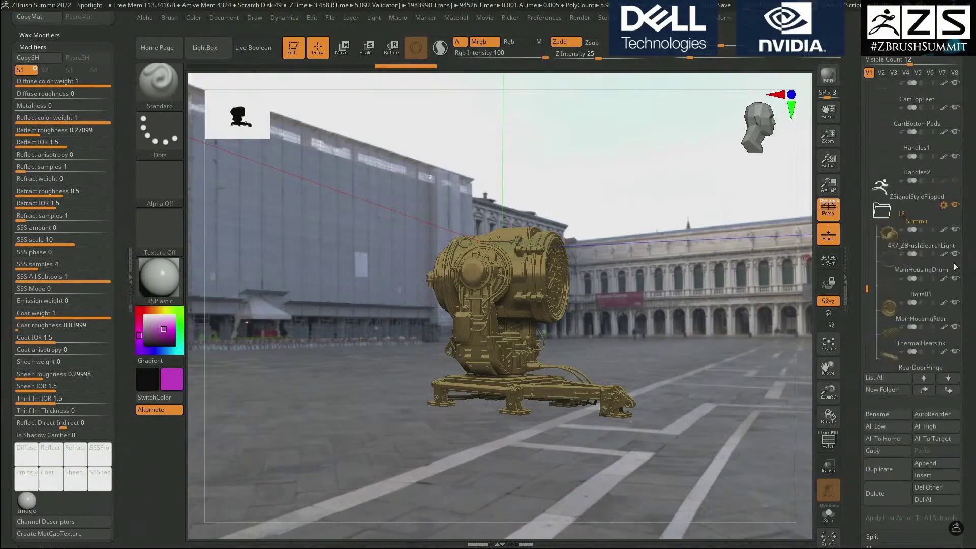
{"action": "left_click_drag", "start_coordinate": [973, 313], "coordinate": [973, 76]}
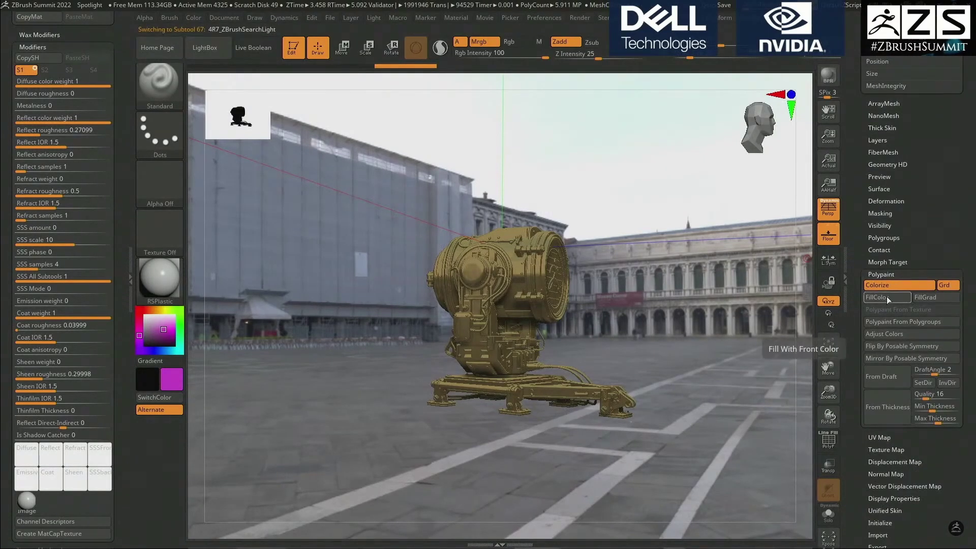
{"action": "left_click", "coordinate": [890, 298]}
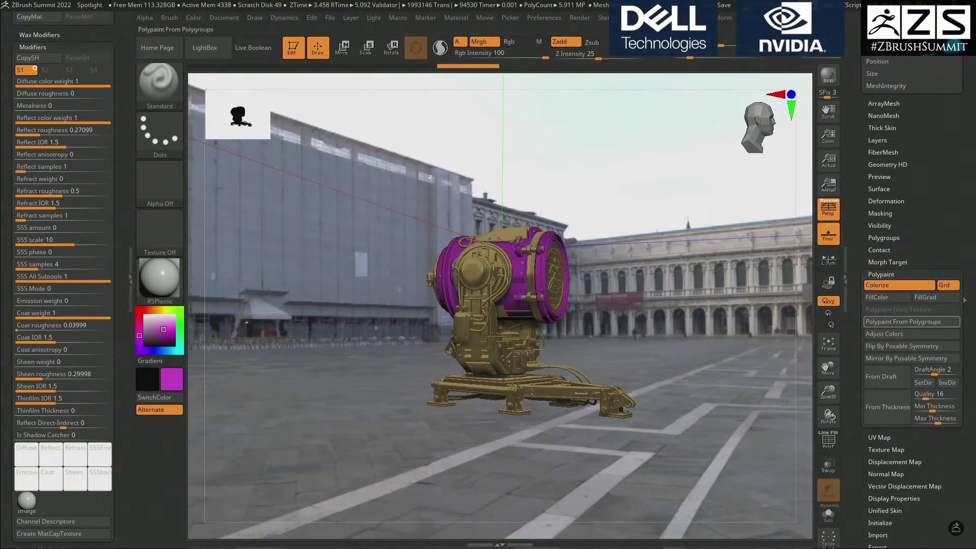
- Open the folder action options of the Summit folder in the searchlight's subtool list
{"action": "left_click_drag", "start_coordinate": [963, 219], "coordinate": [963, 358]}
{"action": "scroll", "coordinate": [964, 358], "scroll_direction": "up", "scroll_amount": 3}
{"action": "left_click", "coordinate": [945, 205]}
{"action": "left_click", "coordinate": [905, 206]}
{"action": "left_click", "coordinate": [708, 224]}
{"action": "left_click_drag", "start_coordinate": [729, 320], "coordinate": [717, 302]}
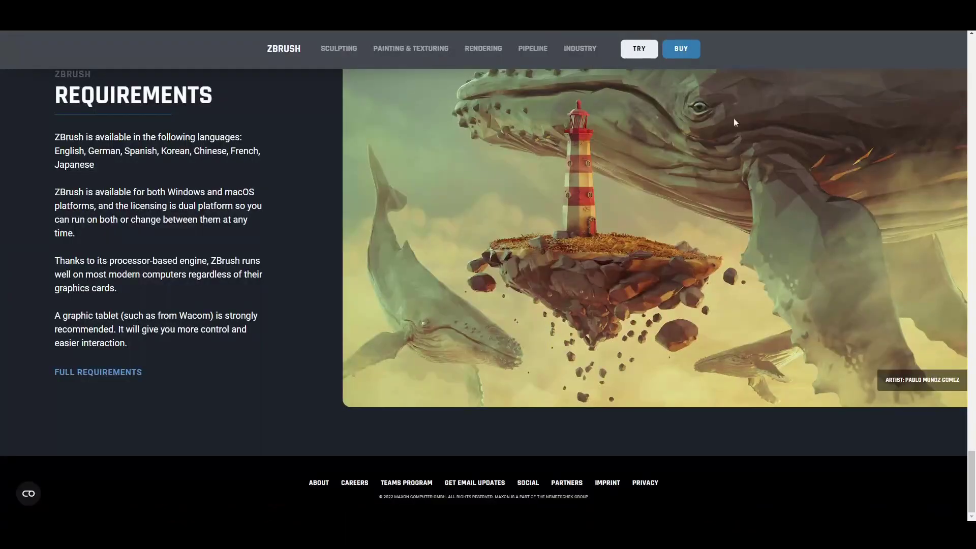
- Switch to the Maxon website and look through the ZBrush product page from its beginning
{"action": "scroll", "coordinate": [713, 342], "scroll_direction": "up", "scroll_amount": 15}
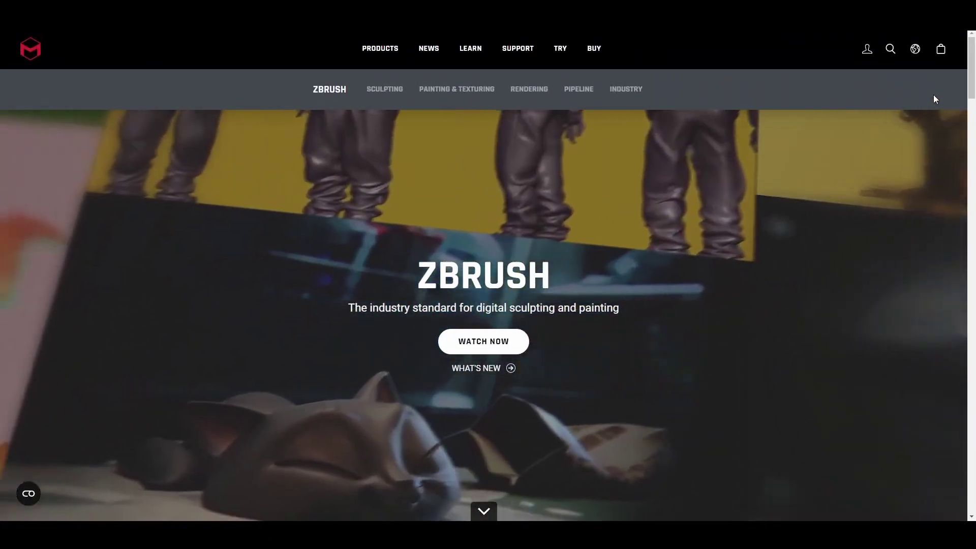
{"action": "scroll", "coordinate": [934, 122], "scroll_direction": "down", "scroll_amount": 3}
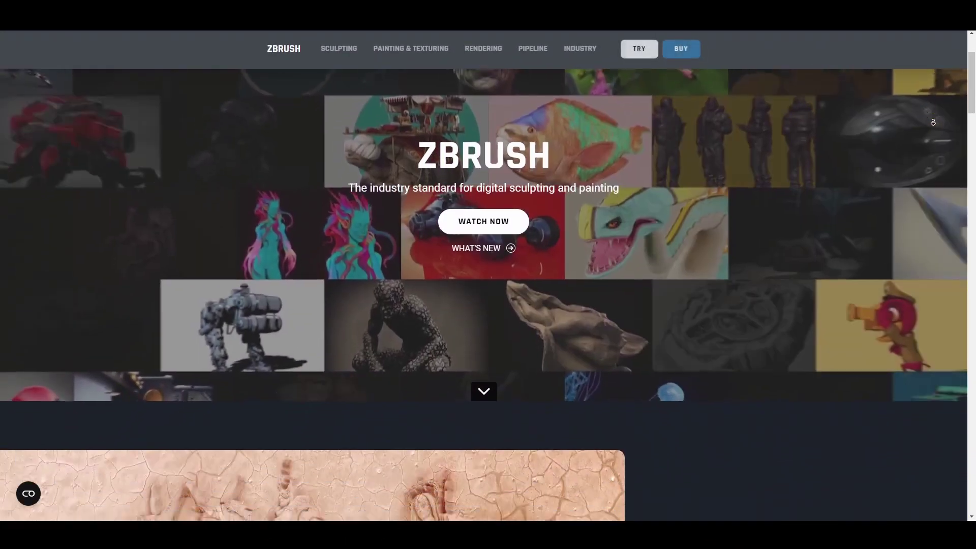